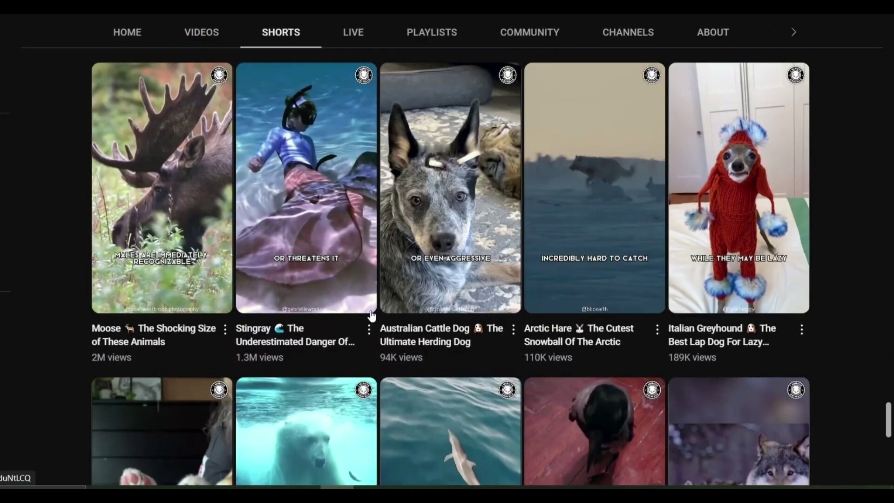
- Scroll up and briefly highlight the channel's subscriber count
{"action": "scroll", "coordinate": [372, 301], "scroll_direction": "up", "scroll_amount": 20}
{"action": "scroll", "coordinate": [371, 300], "scroll_direction": "up", "scroll_amount": 20}
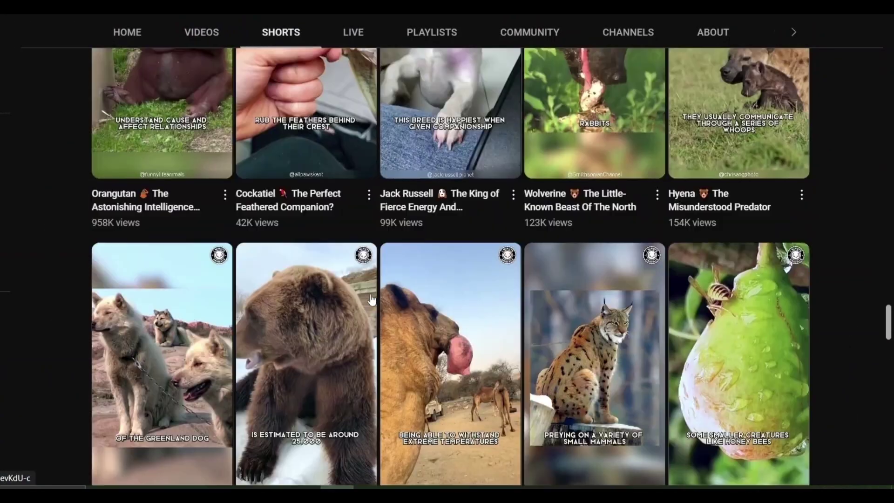
{"action": "scroll", "coordinate": [370, 295], "scroll_direction": "up", "scroll_amount": 20}
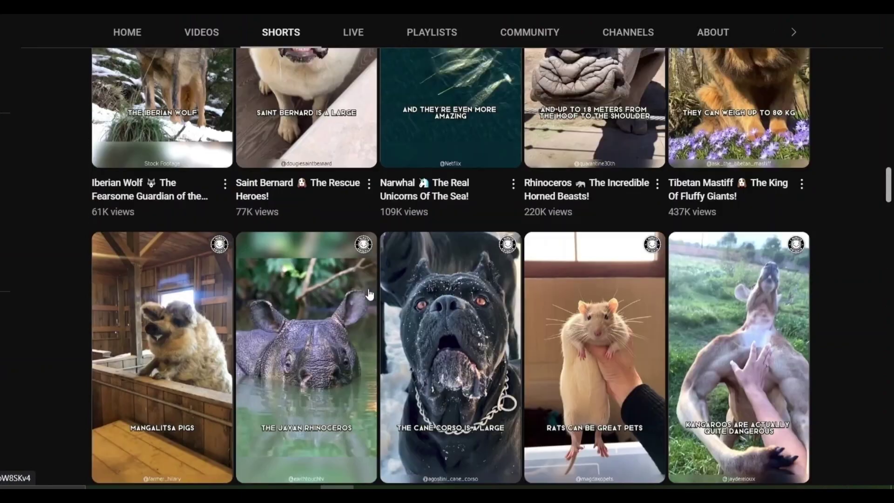
{"action": "scroll", "coordinate": [371, 284], "scroll_direction": "up", "scroll_amount": 20}
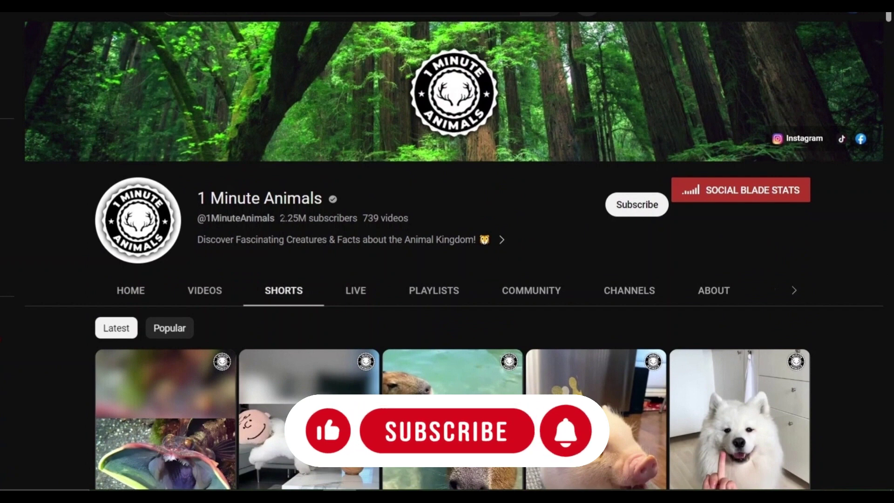
{"action": "left_click_drag", "start_coordinate": [298, 218], "coordinate": [358, 218]}
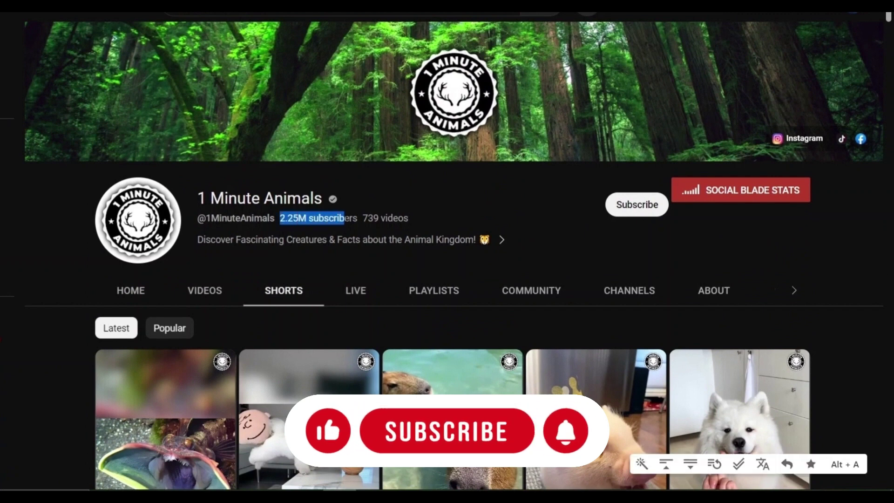
{"action": "left_click", "coordinate": [345, 177]}
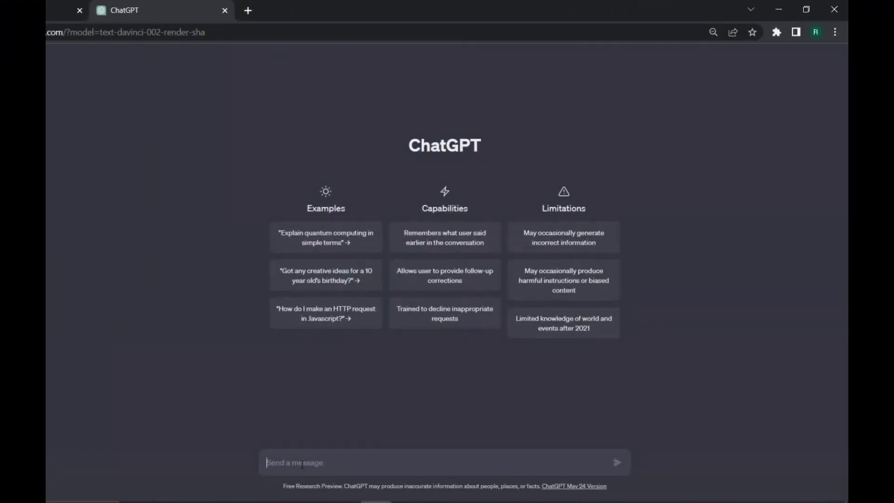
- Ask ChatGPT for 40 animals with inherent facts, then have them arranged in a table
{"action": "type", "text": "give me 40 animals with inh"}
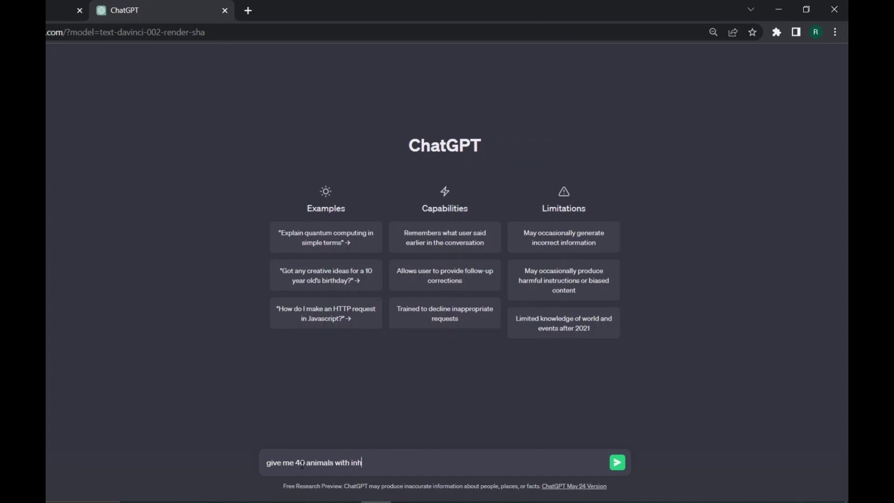
{"action": "type", "text": "erent facts to them"}
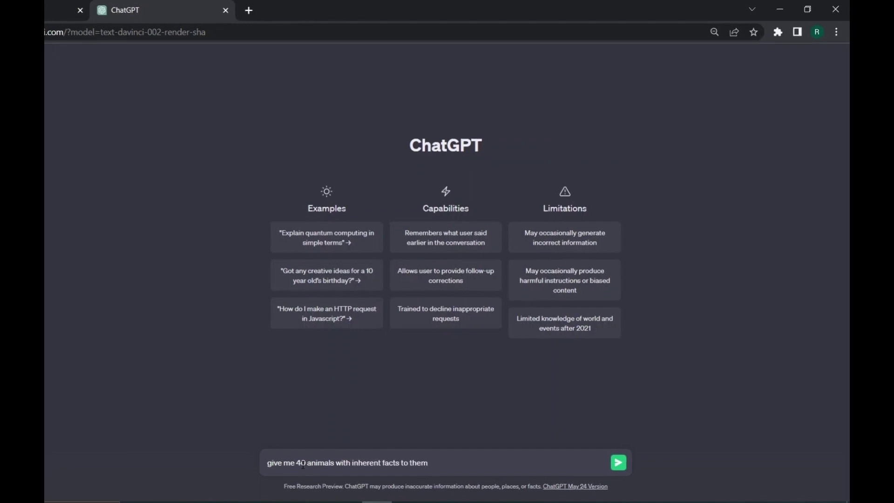
{"action": "key", "text": "Return"}
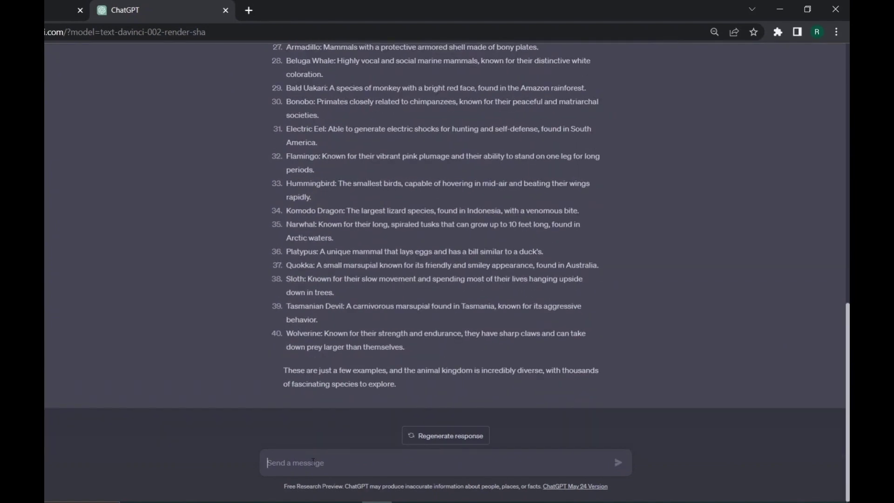
{"action": "type", "text": "put above animals with fa"}
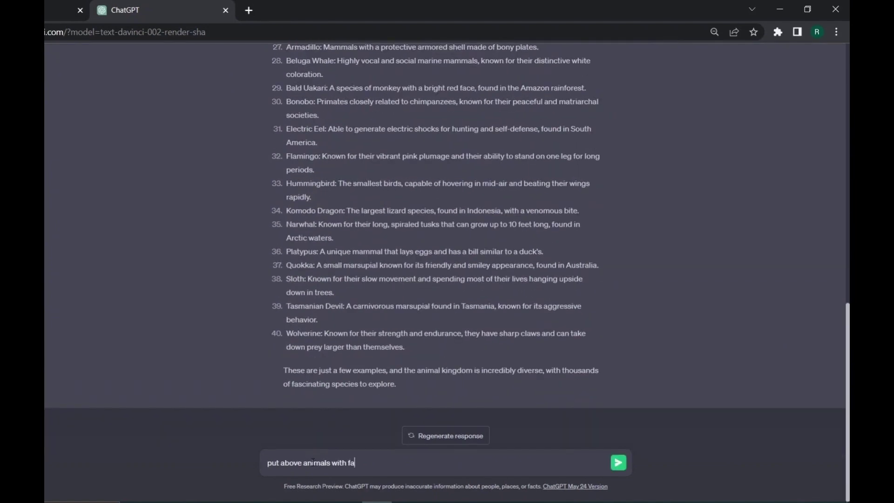
{"action": "type", "text": "cts in a table"}
{"action": "key", "text": "Return"}
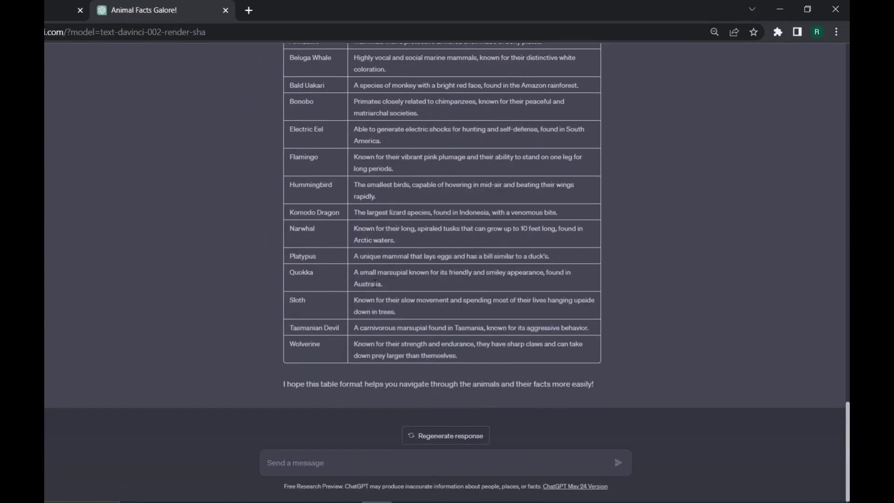
- Review the animal facts table and open a new browser tab
{"action": "scroll", "coordinate": [677, 364], "scroll_direction": "up", "scroll_amount": 10}
{"action": "scroll", "coordinate": [677, 364], "scroll_direction": "down", "scroll_amount": 10}
{"action": "key", "text": "ctrl+t"}
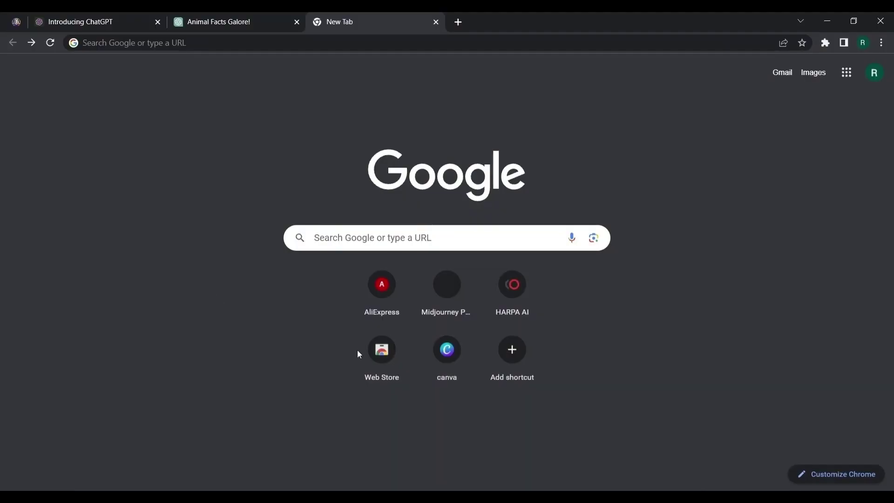
- Search Canva templates for 'youtube shorts' and create a blank Shorts design
{"action": "left_click", "coordinate": [446, 352]}
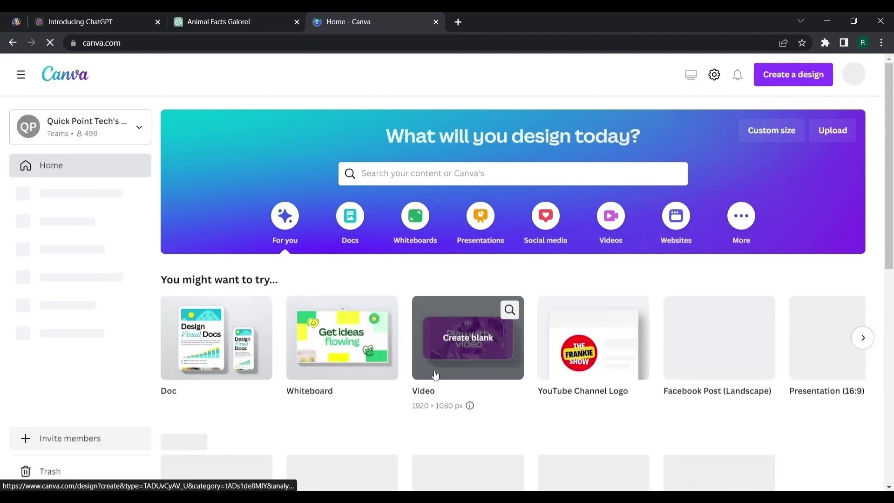
{"action": "left_click", "coordinate": [419, 173]}
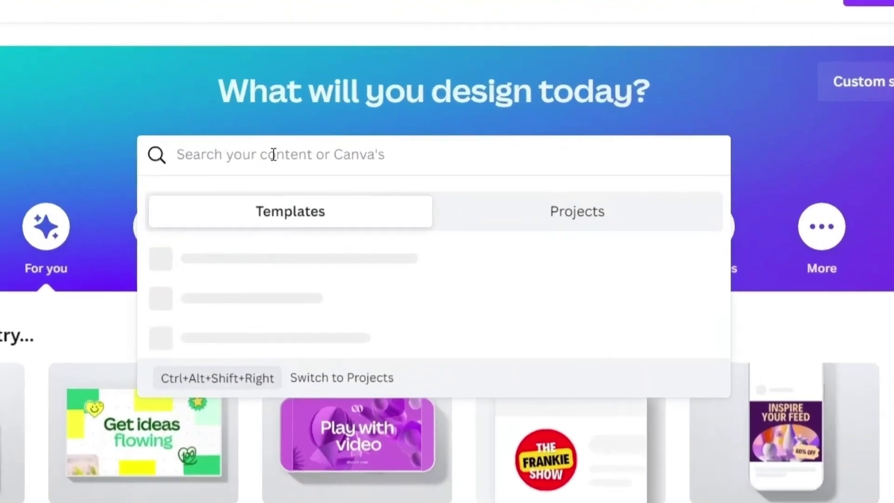
{"action": "type", "text": "youtube shorts"}
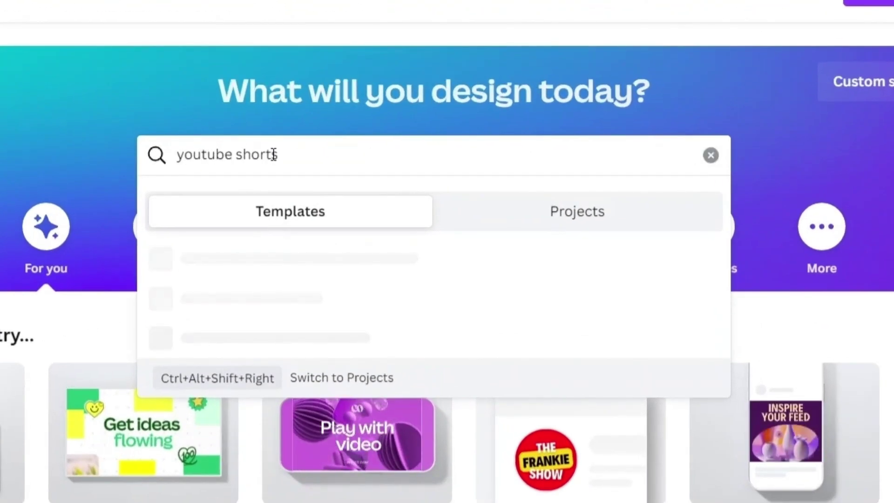
{"action": "key", "text": "Return"}
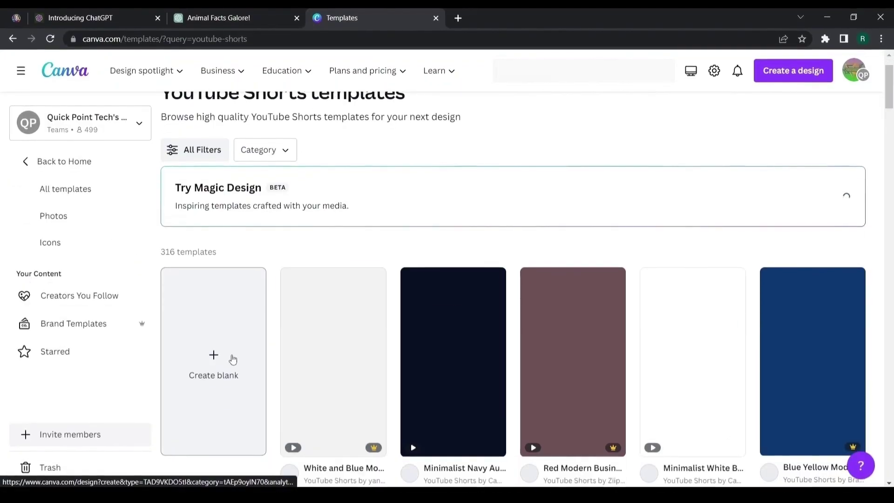
{"action": "scroll", "coordinate": [232, 359], "scroll_direction": "down", "scroll_amount": 1}
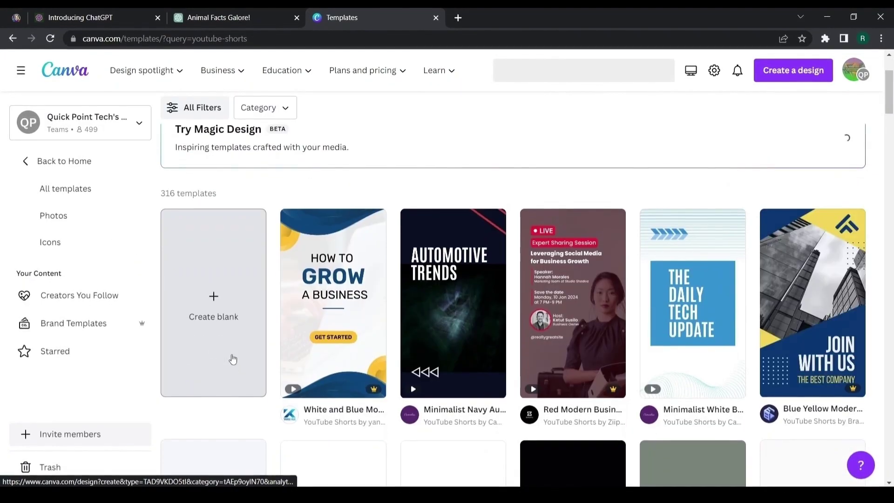
{"action": "left_click", "coordinate": [220, 309]}
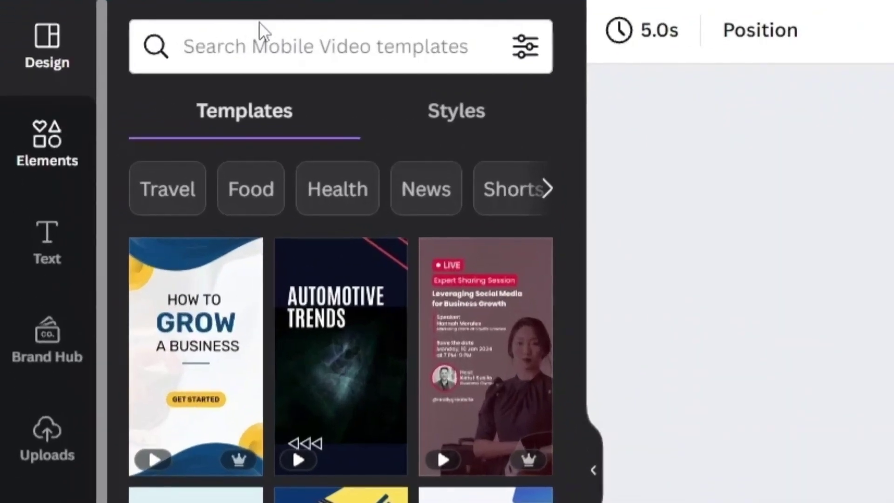
- Search Elements for 'African Elephant' videos filtered to Vertical
{"action": "left_click", "coordinate": [36, 132]}
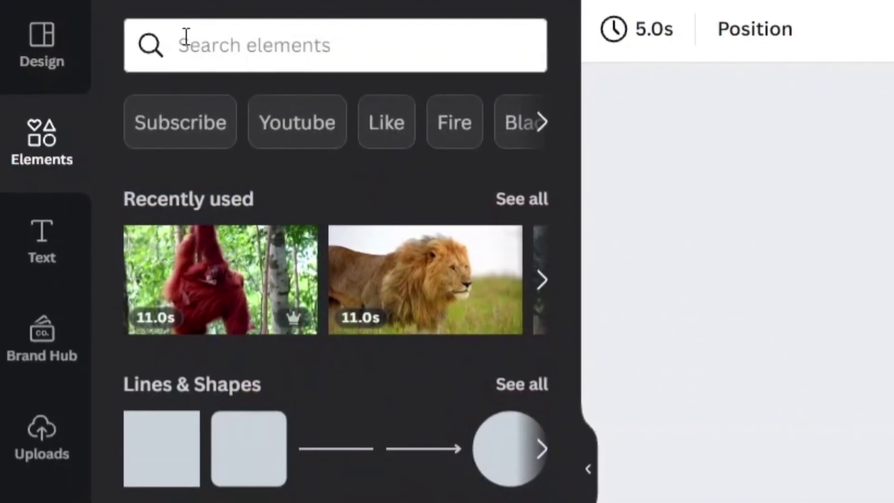
{"action": "left_click", "coordinate": [185, 36]}
{"action": "right_click", "coordinate": [188, 38]}
{"action": "left_click", "coordinate": [241, 259]}
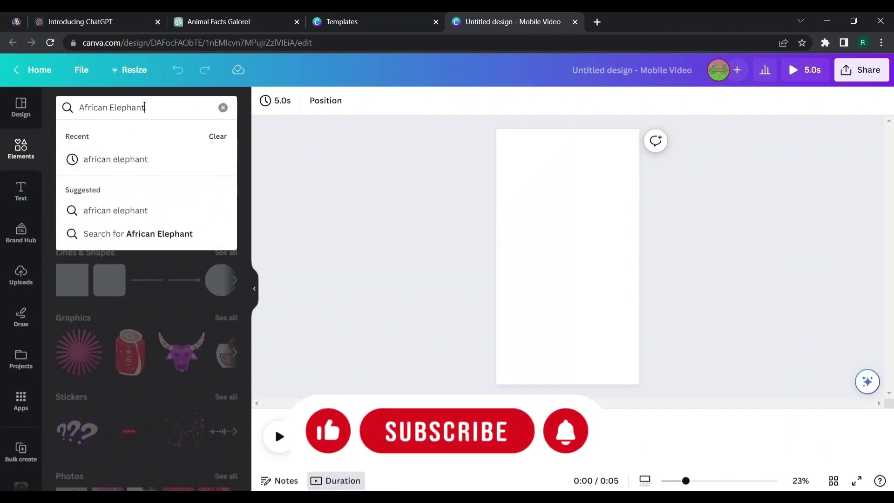
{"action": "key", "text": "Return"}
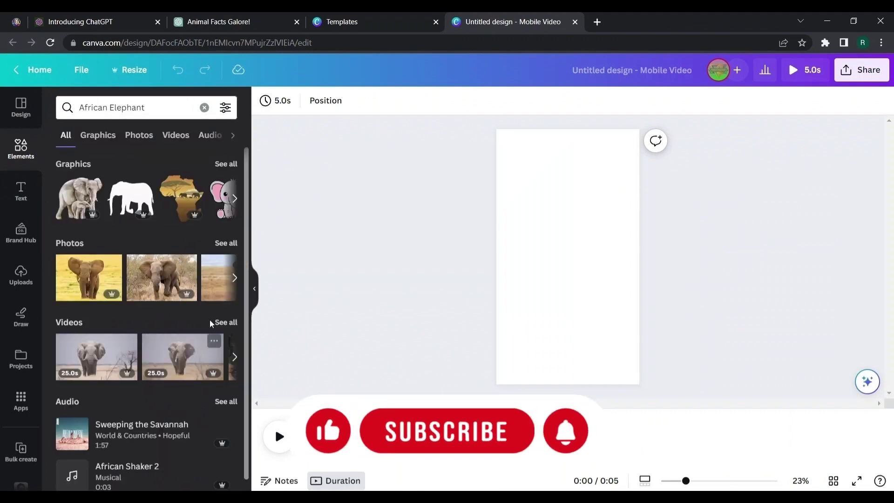
{"action": "left_click", "coordinate": [223, 323]}
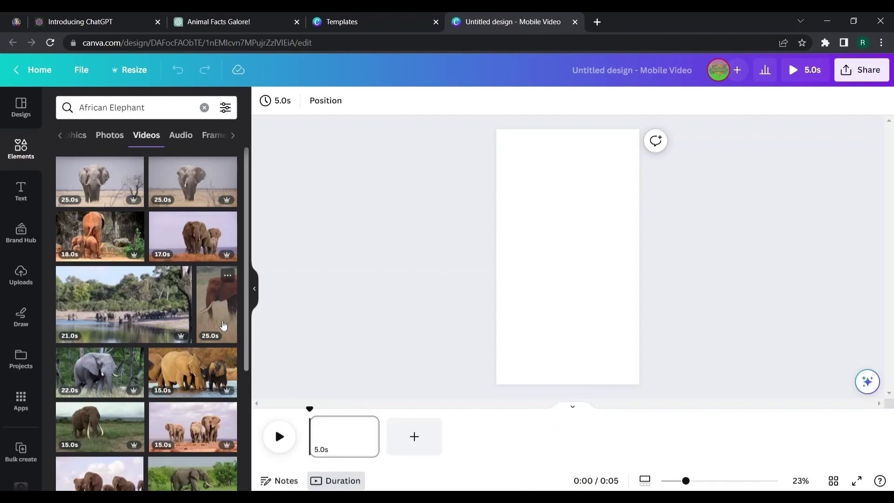
{"action": "left_click", "coordinate": [225, 108]}
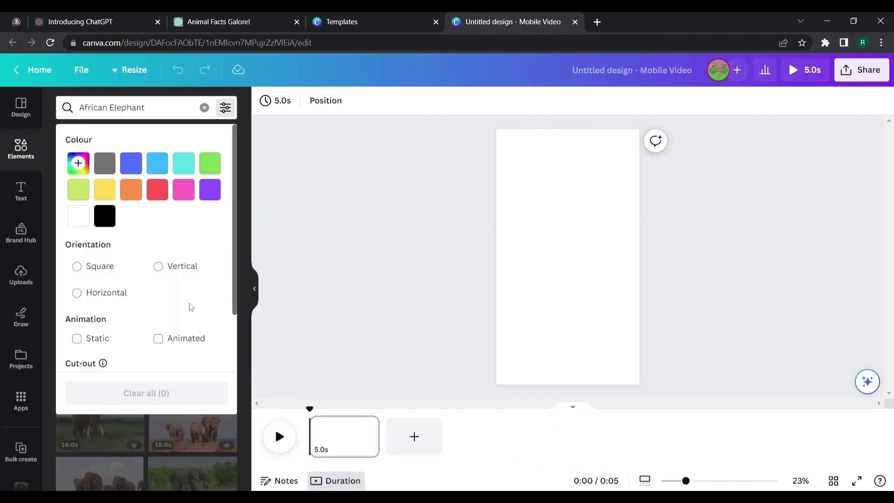
{"action": "left_click", "coordinate": [162, 271]}
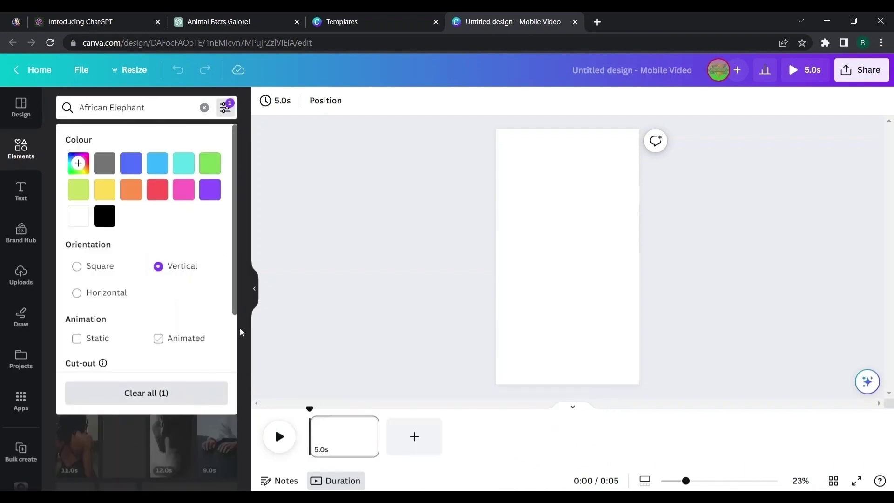
{"action": "left_click", "coordinate": [243, 330]}
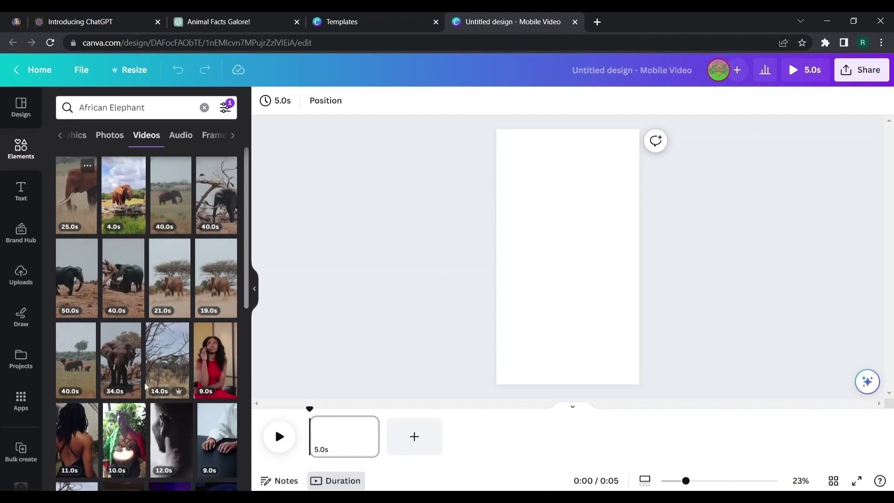
- Place a vertical elephant clip on the page and set it as the background
{"action": "left_click_drag", "start_coordinate": [85, 193], "coordinate": [543, 186]}
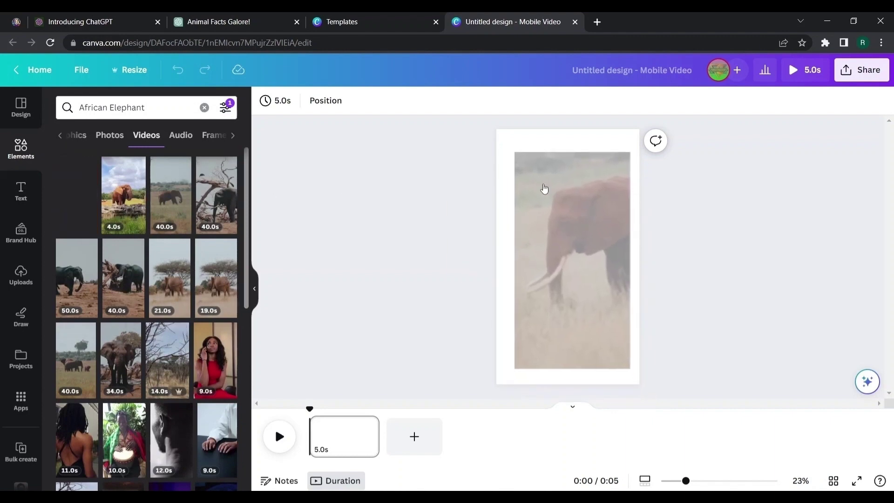
{"action": "left_click_drag", "start_coordinate": [555, 237], "coordinate": [555, 238]}
{"action": "right_click", "coordinate": [553, 220]}
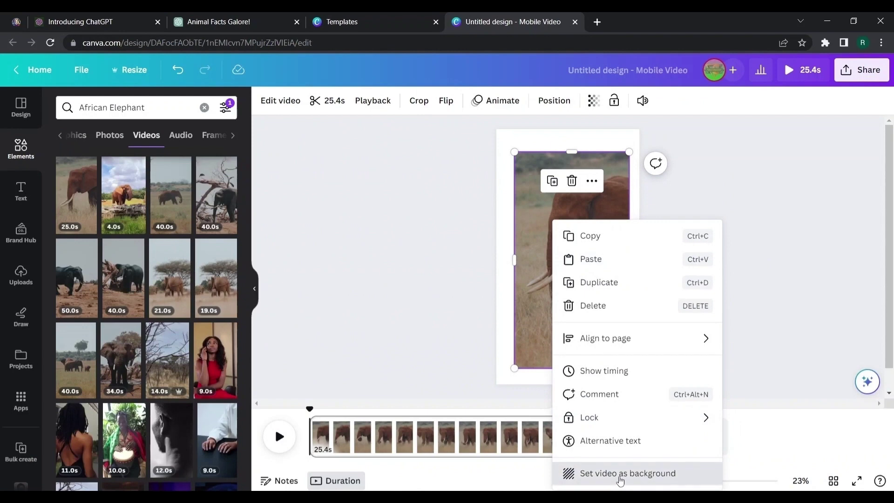
{"action": "left_click", "coordinate": [477, 457]}
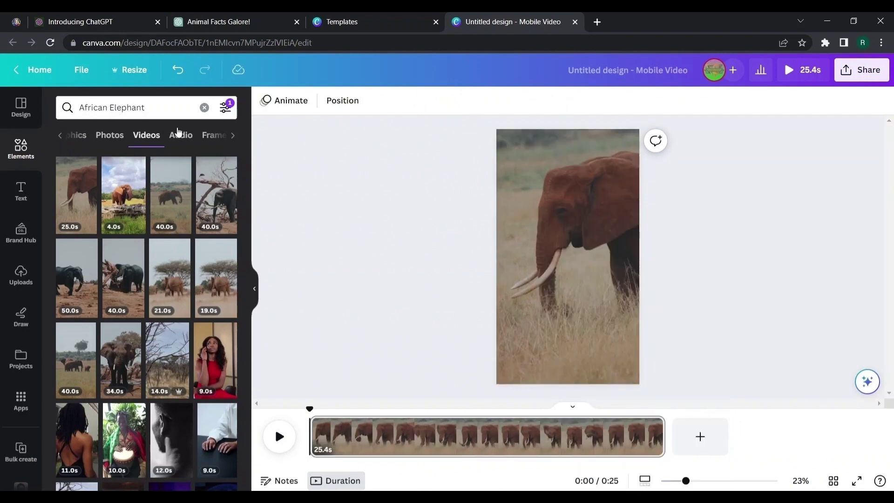
- Add a heading at the top of the page, enlarged to size 163
{"action": "left_click", "coordinate": [21, 190]}
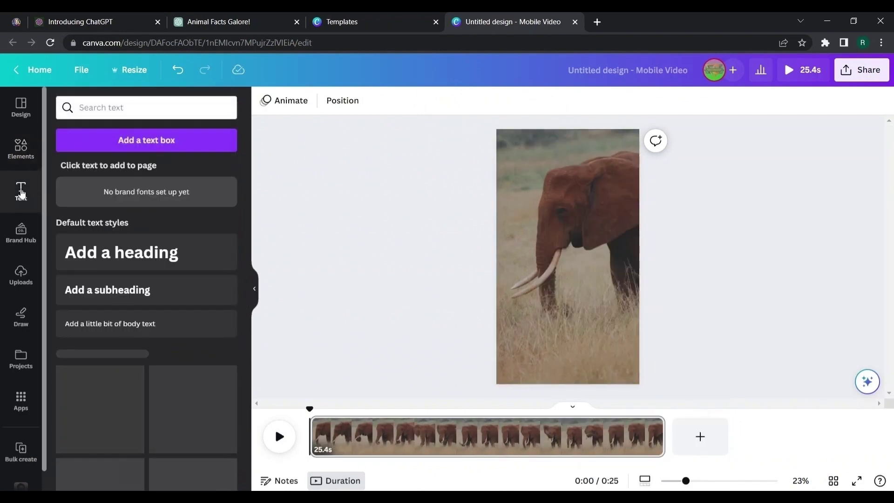
{"action": "left_click", "coordinate": [143, 252]}
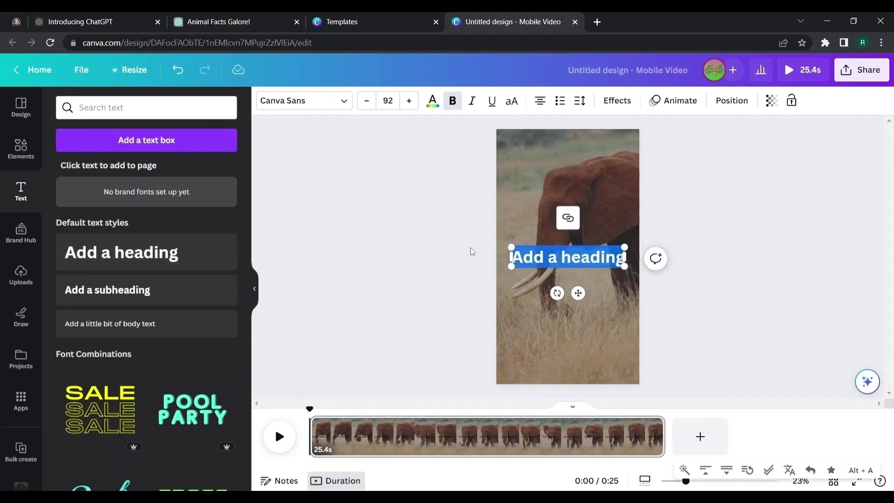
{"action": "left_click", "coordinate": [569, 260]}
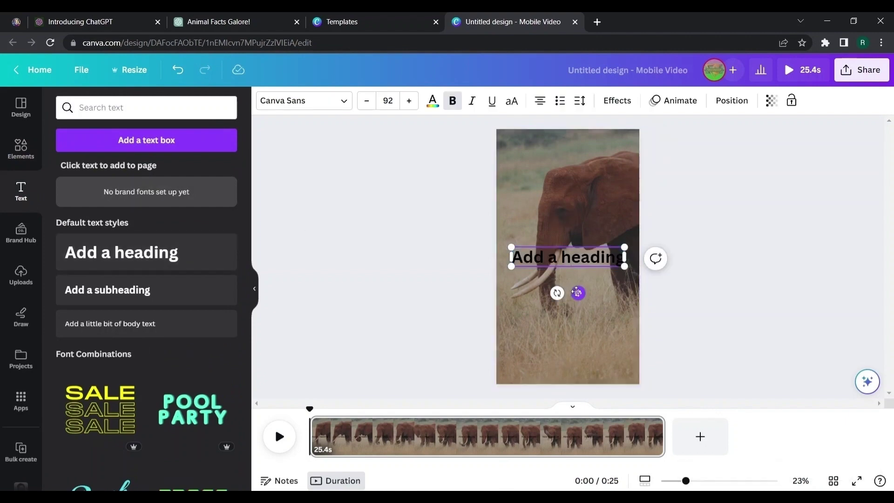
{"action": "left_click_drag", "start_coordinate": [578, 292], "coordinate": [568, 191]}
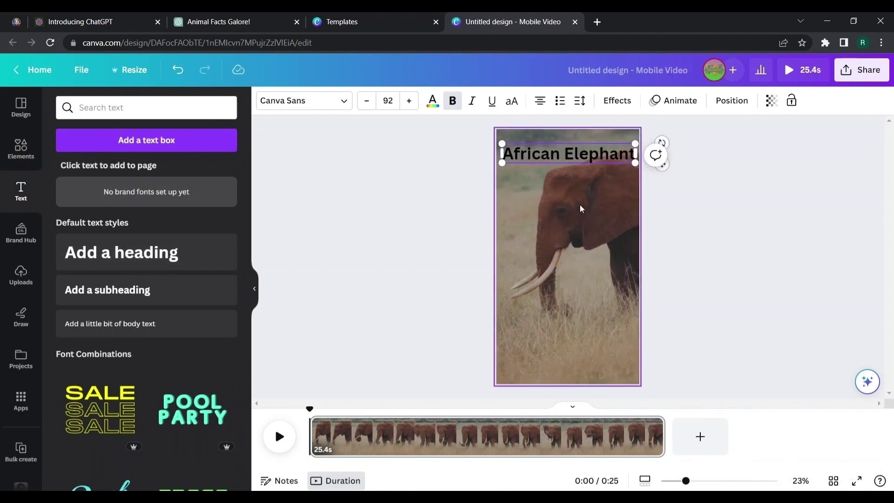
{"action": "key", "text": "ctrl+shift+period"}
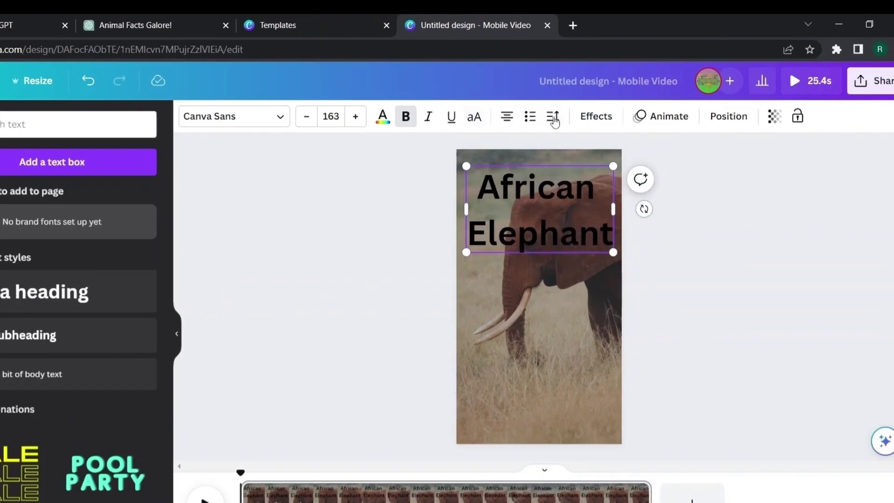
- Tighten the heading's line spacing, set size 139 and use the Argent font
{"action": "left_click", "coordinate": [580, 100]}
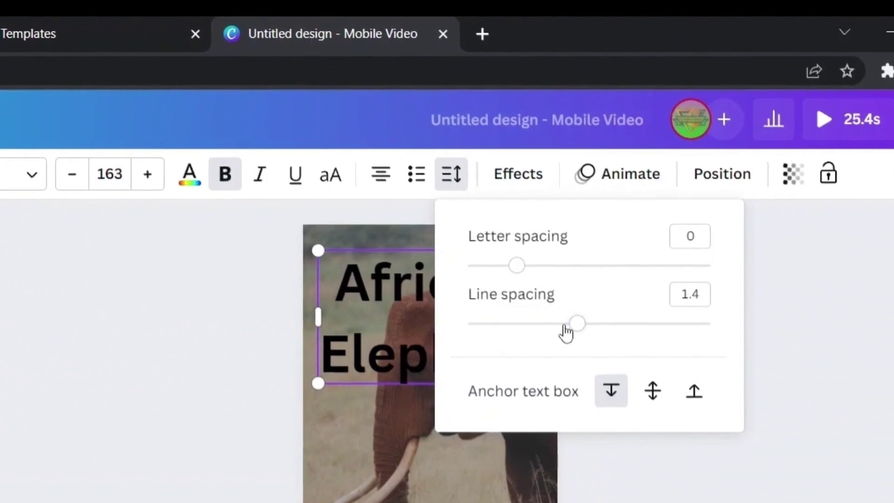
{"action": "left_click_drag", "start_coordinate": [569, 328], "coordinate": [473, 323]}
{"action": "left_click", "coordinate": [546, 228]}
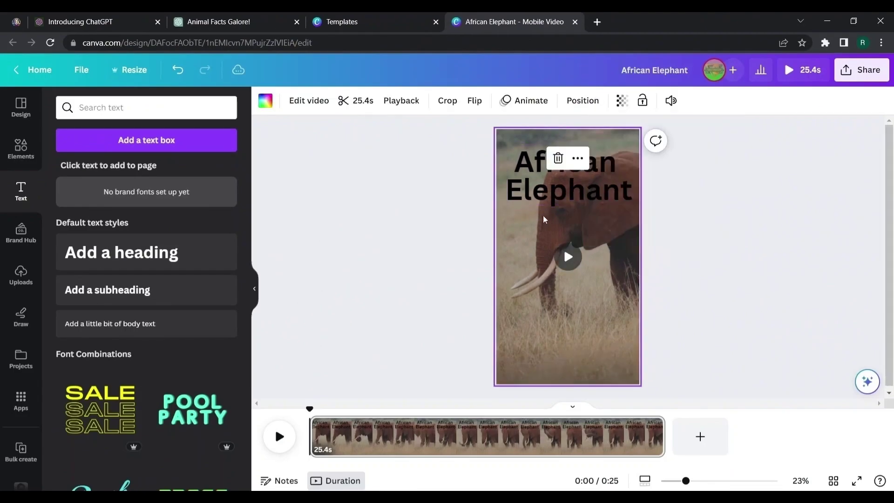
{"action": "left_click", "coordinate": [568, 184]}
{"action": "key", "text": "ctrl+shift+comma"}
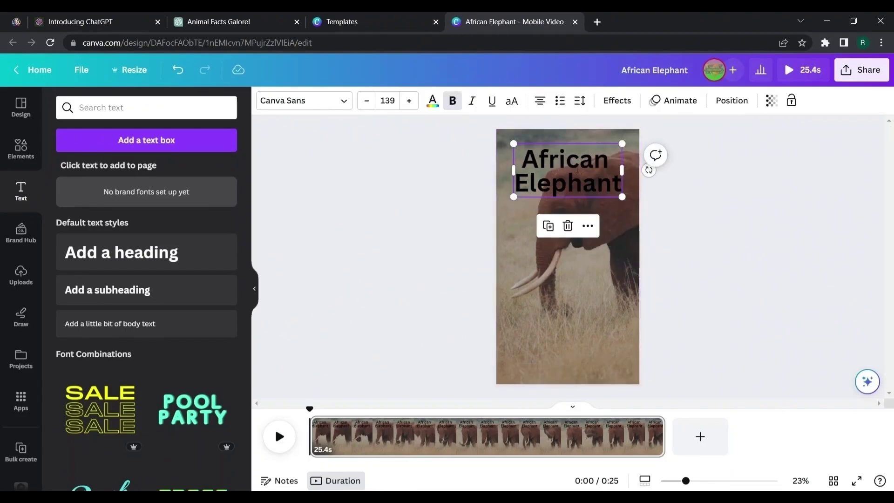
{"action": "left_click", "coordinate": [341, 103]}
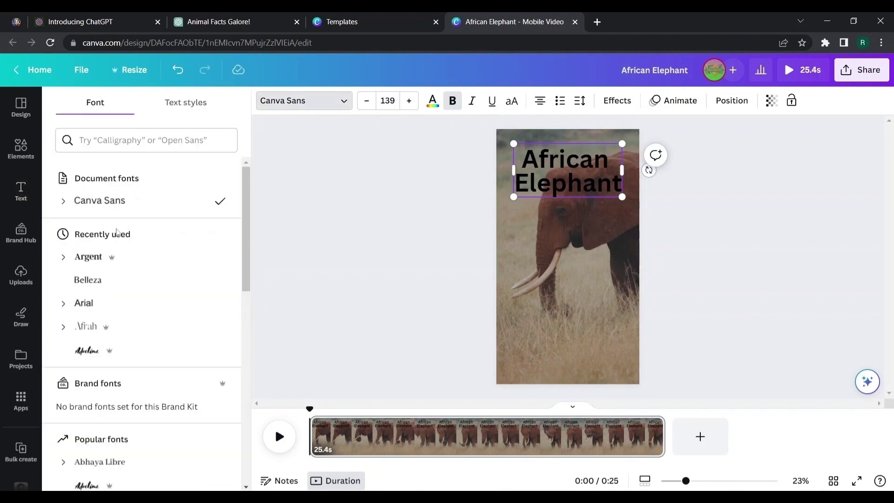
{"action": "left_click", "coordinate": [88, 256]}
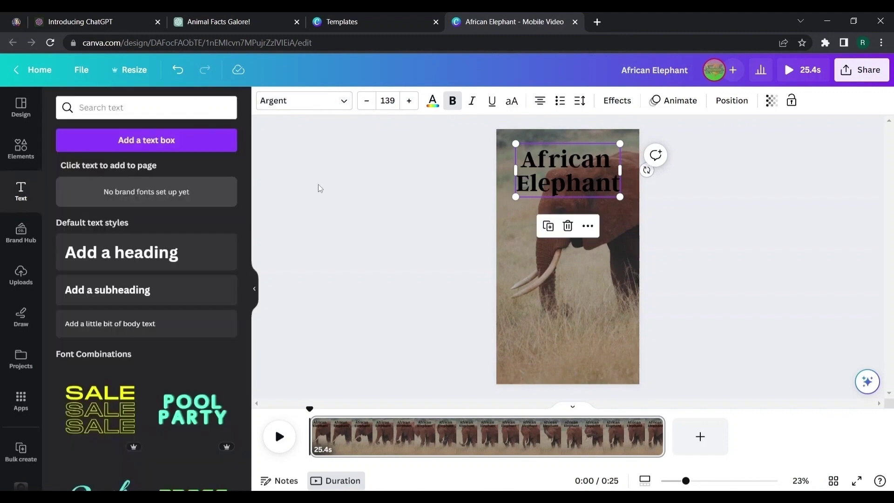
- Make the heading white with a Lift effect at intensity 85
{"action": "left_click", "coordinate": [438, 108]}
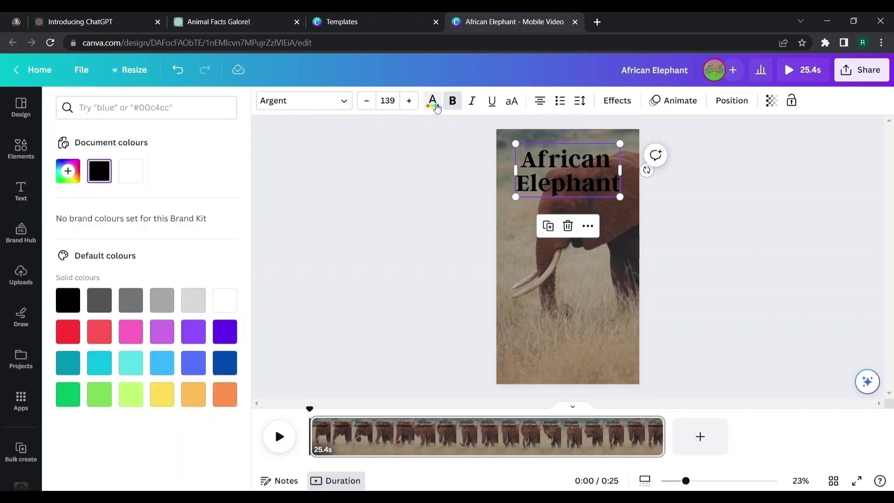
{"action": "left_click", "coordinate": [220, 302]}
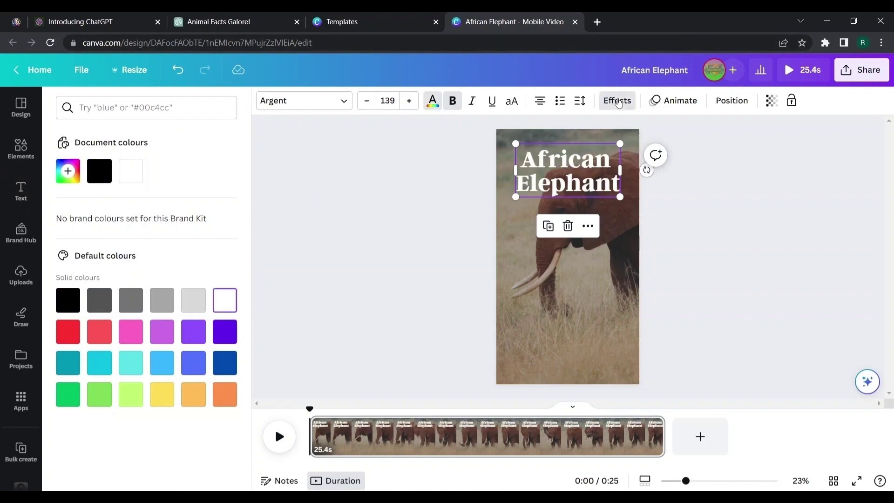
{"action": "left_click", "coordinate": [617, 101]}
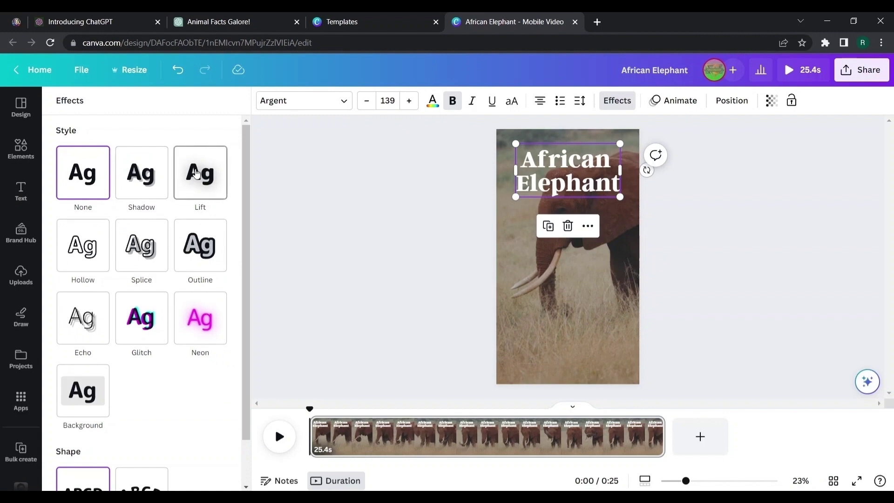
{"action": "left_click", "coordinate": [196, 173]}
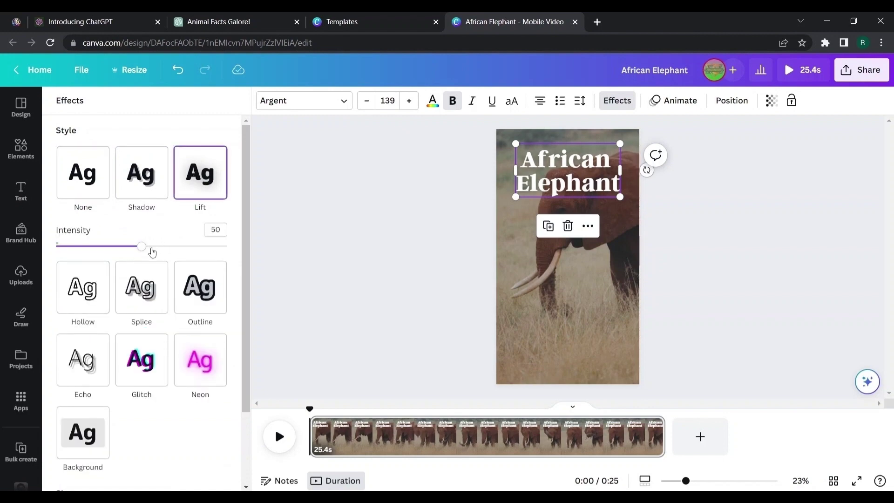
{"action": "left_click_drag", "start_coordinate": [159, 252], "coordinate": [203, 251]}
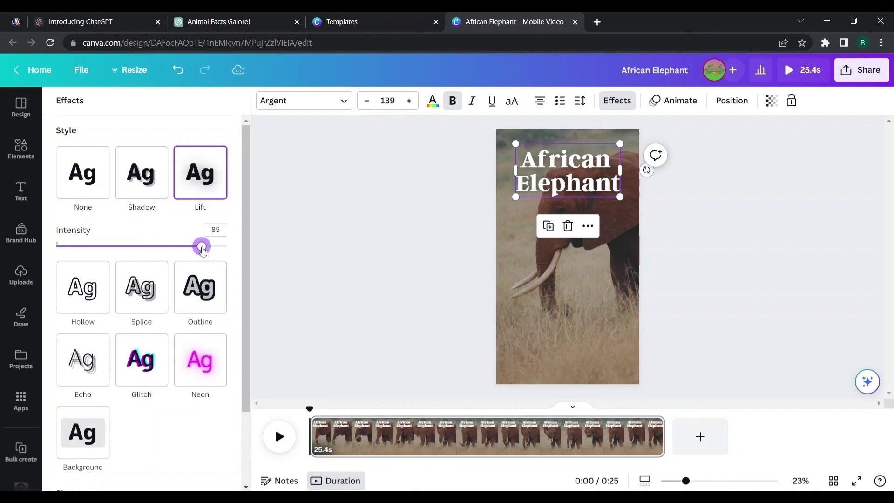
{"action": "key", "text": "Escape"}
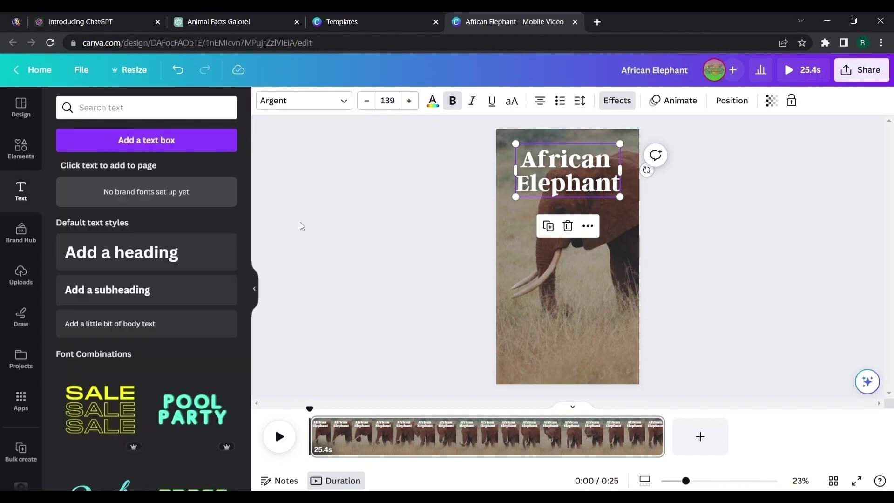
{"action": "left_click", "coordinate": [255, 301]}
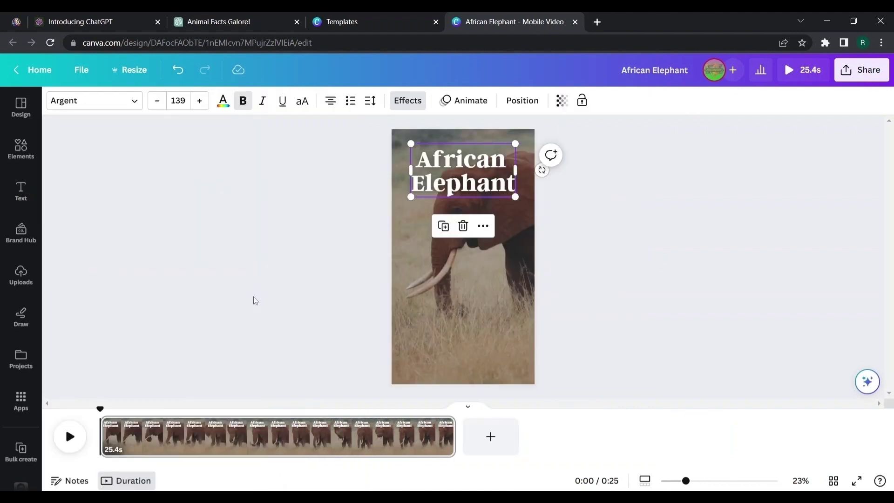
- Add a subheading with the elephant trunk fact from ChatGPT, placed low on the page
{"action": "key", "text": "Escape"}
{"action": "left_click", "coordinate": [21, 192]}
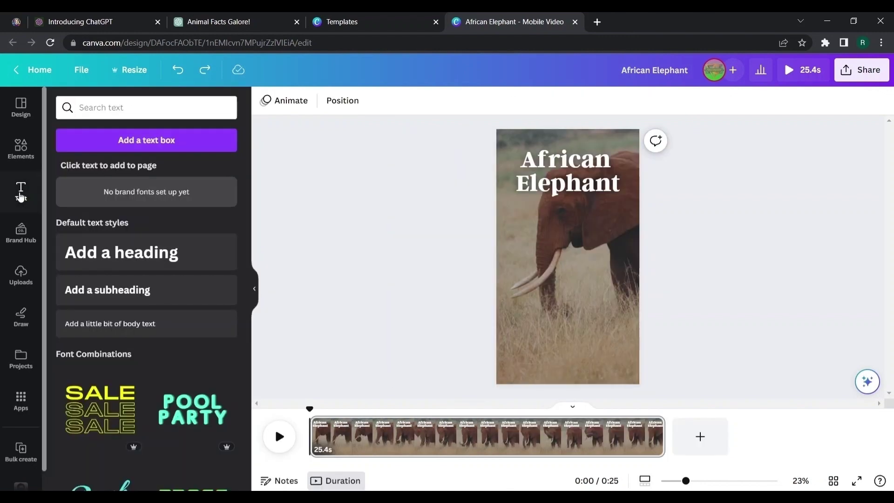
{"action": "left_click", "coordinate": [119, 299]}
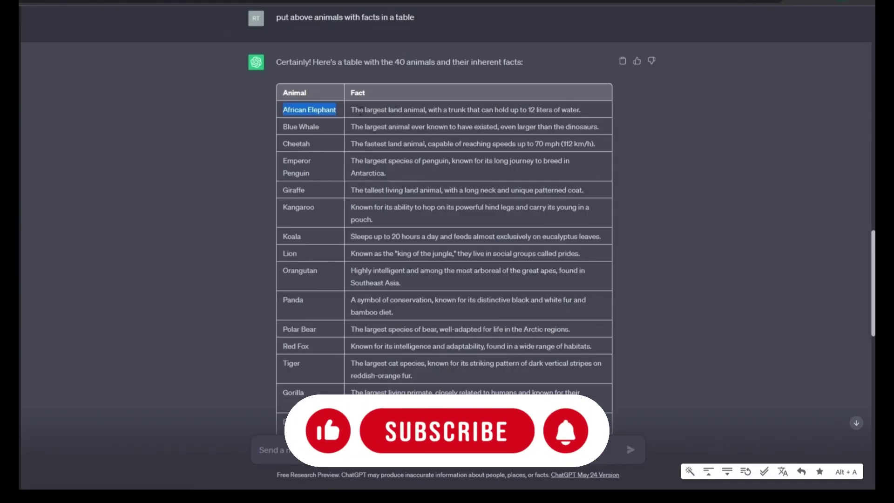
{"action": "left_click_drag", "start_coordinate": [351, 110], "coordinate": [582, 111]}
{"action": "right_click", "coordinate": [541, 108]}
{"action": "left_click", "coordinate": [558, 118]}
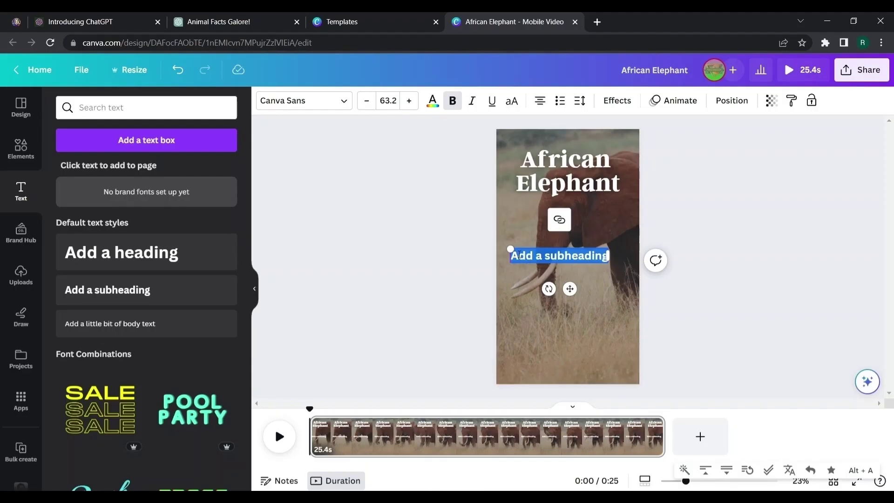
{"action": "right_click", "coordinate": [519, 256]}
{"action": "left_click", "coordinate": [548, 312]}
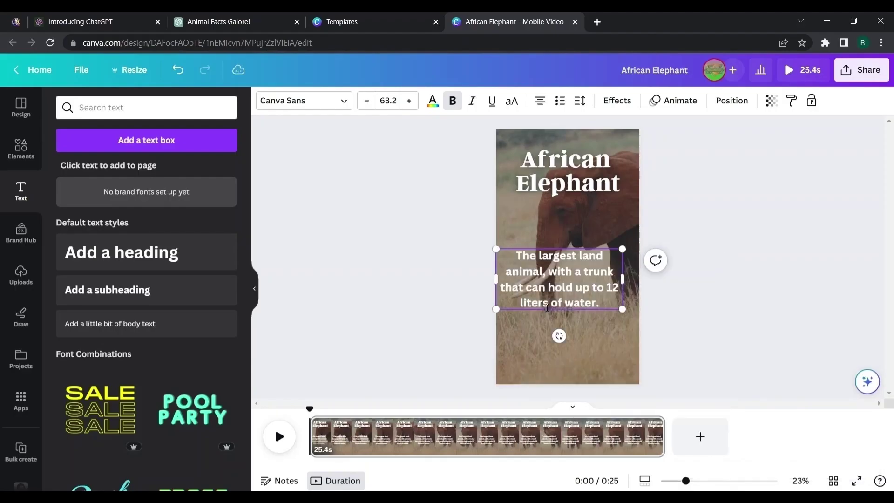
{"action": "left_click_drag", "start_coordinate": [544, 289], "coordinate": [553, 341]}
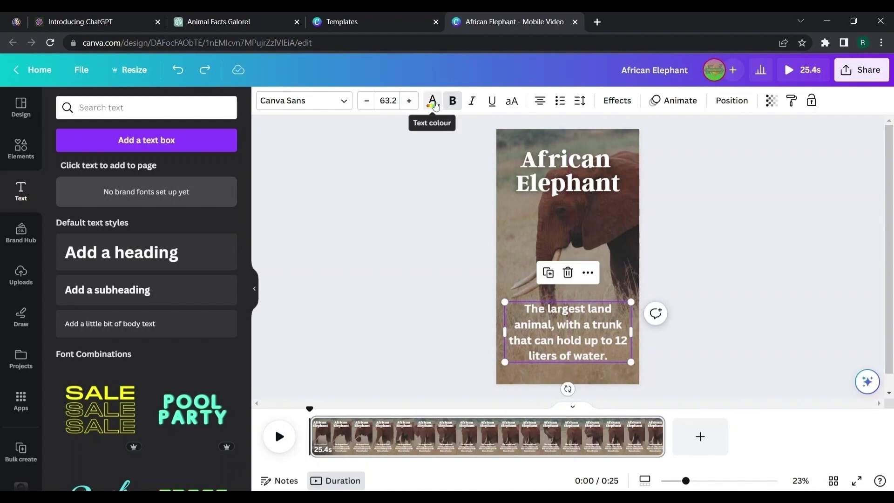
- Color the fact text light grey and give it a Lift effect at intensity 62
{"action": "left_click", "coordinate": [433, 100]}
{"action": "left_click", "coordinate": [199, 305]}
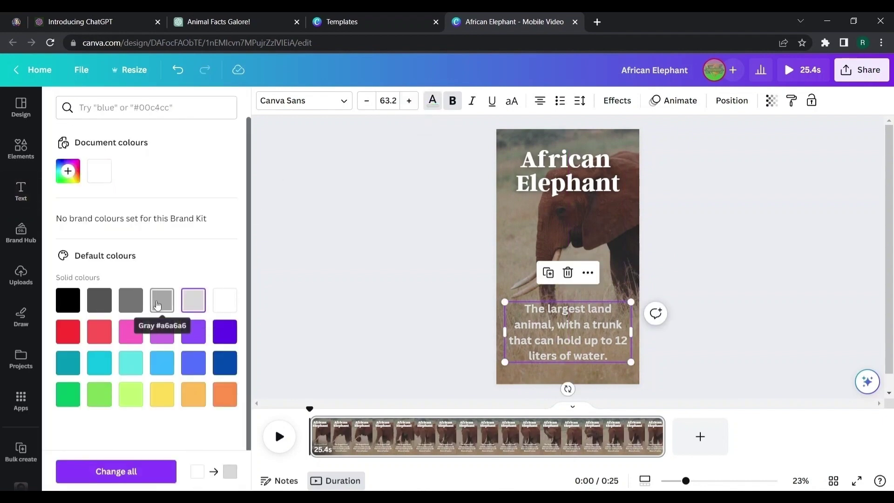
{"action": "left_click", "coordinate": [162, 301]}
{"action": "left_click", "coordinate": [199, 306]}
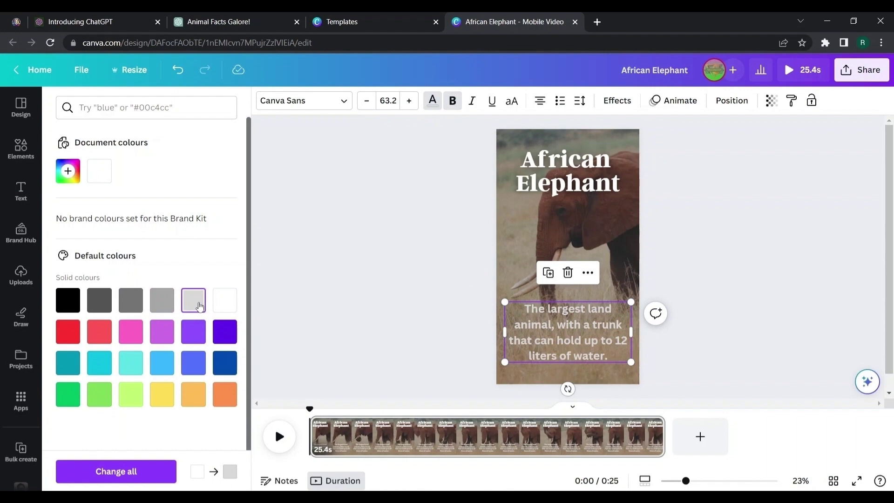
{"action": "left_click", "coordinate": [609, 108]}
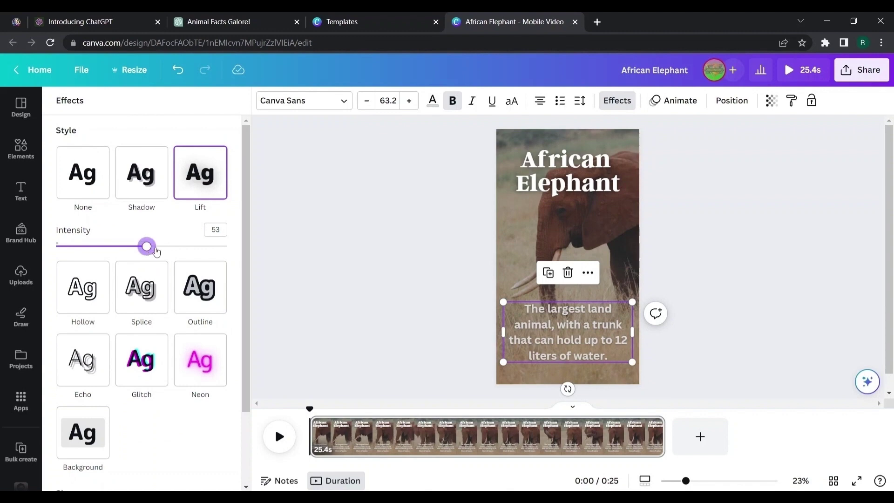
{"action": "left_click_drag", "start_coordinate": [157, 252], "coordinate": [164, 251]}
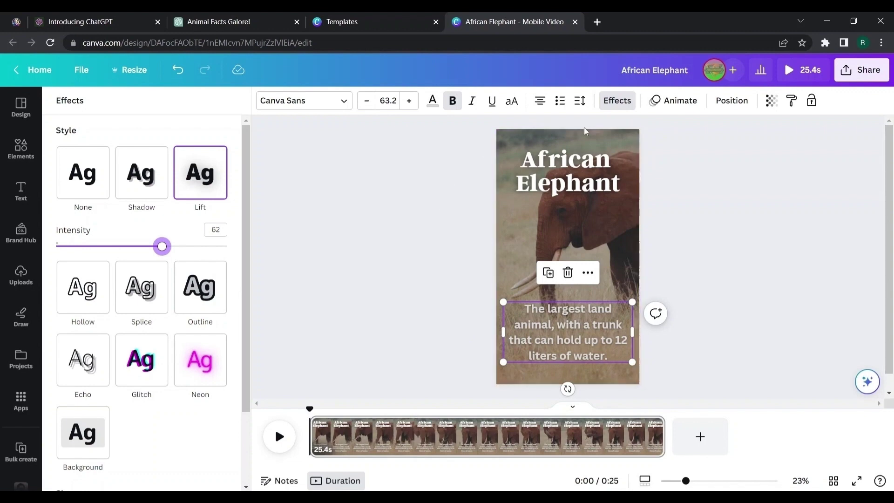
{"action": "left_click", "coordinate": [558, 220]}
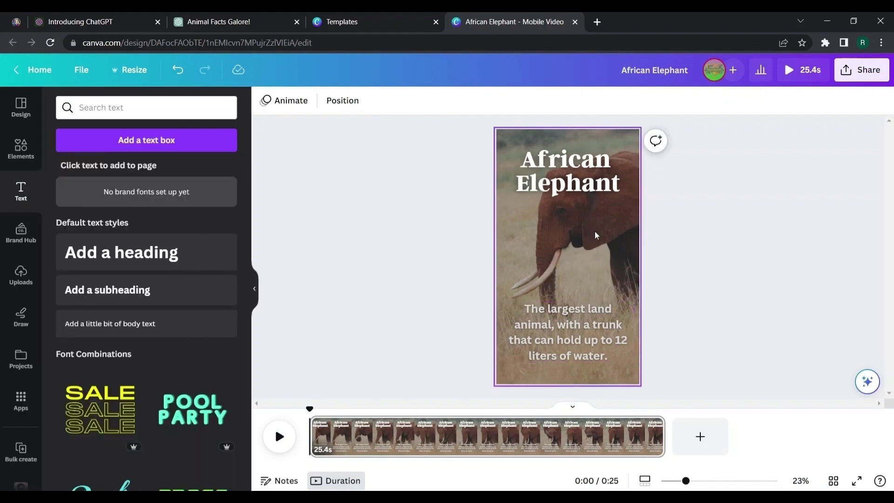
- Give the African Elephant headline a Pan entrance animation
{"action": "left_click", "coordinate": [570, 161]}
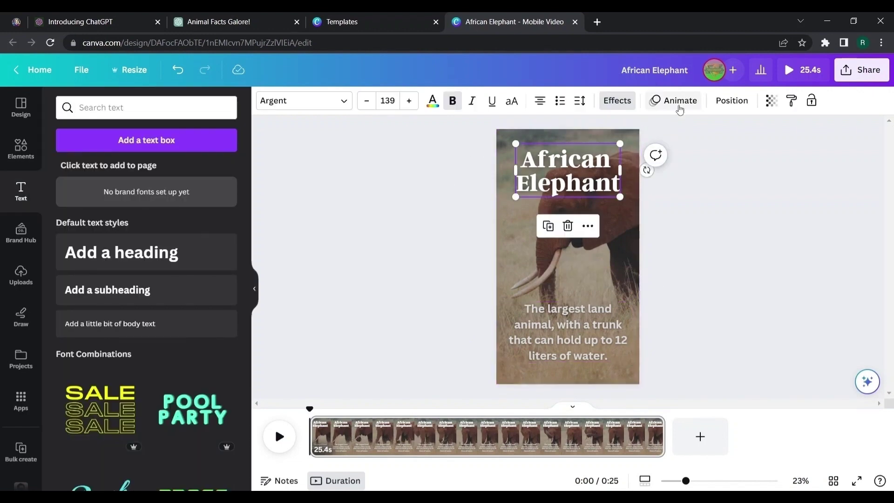
{"action": "left_click", "coordinate": [680, 109]}
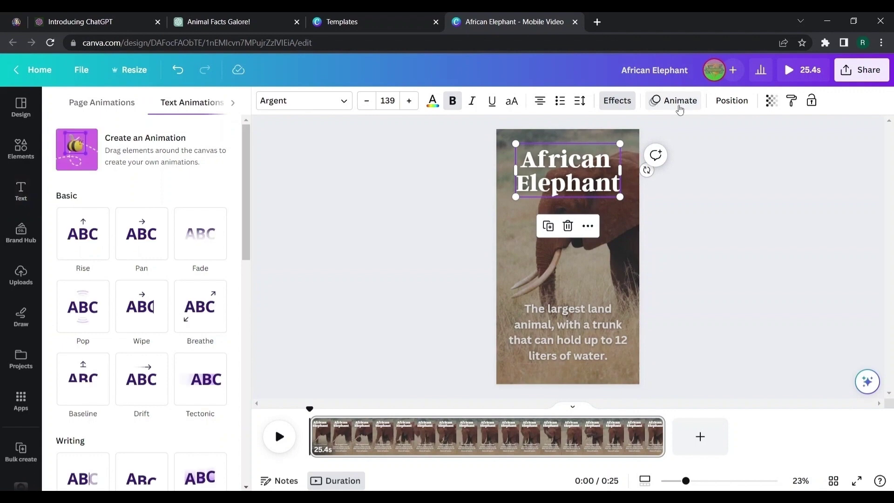
{"action": "left_click", "coordinate": [139, 243]}
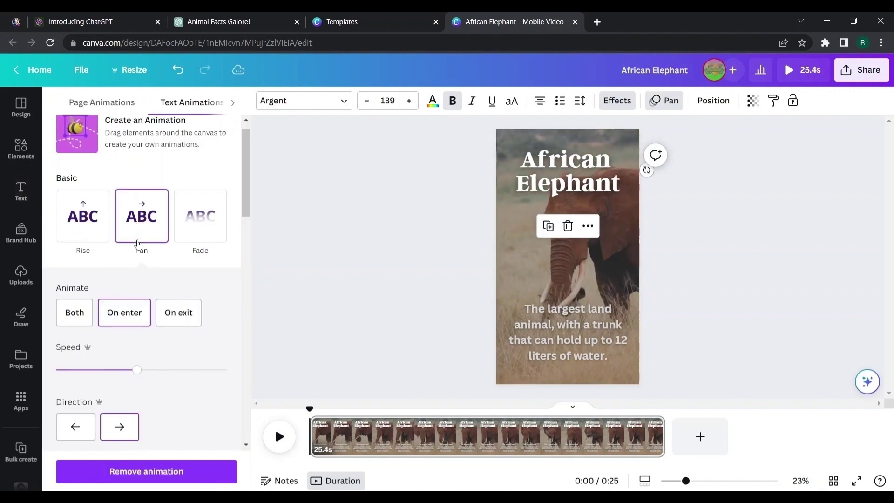
- Animate the fact text with a sped-up Typewriter effect
{"action": "left_click", "coordinate": [557, 338]}
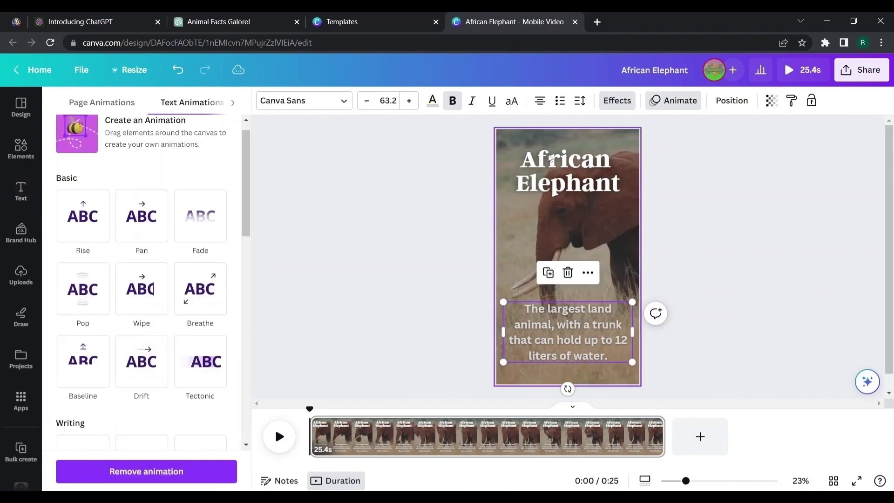
{"action": "left_click", "coordinate": [679, 105]}
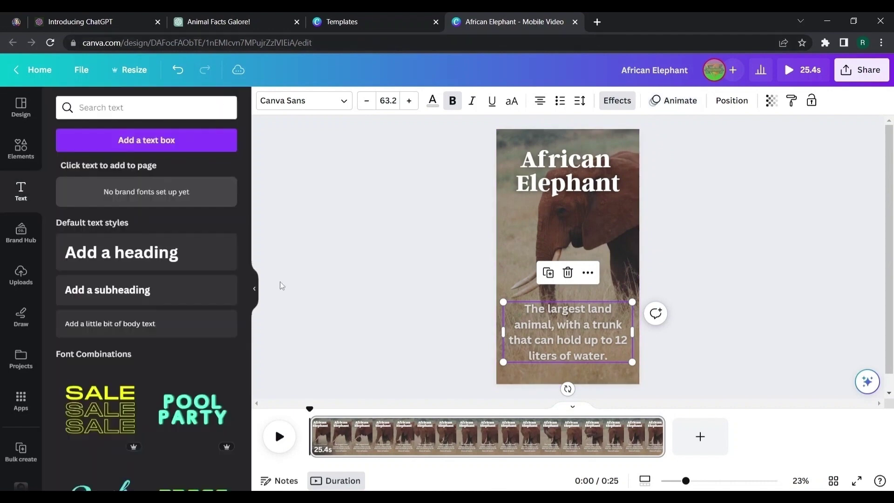
{"action": "left_click", "coordinate": [687, 101]}
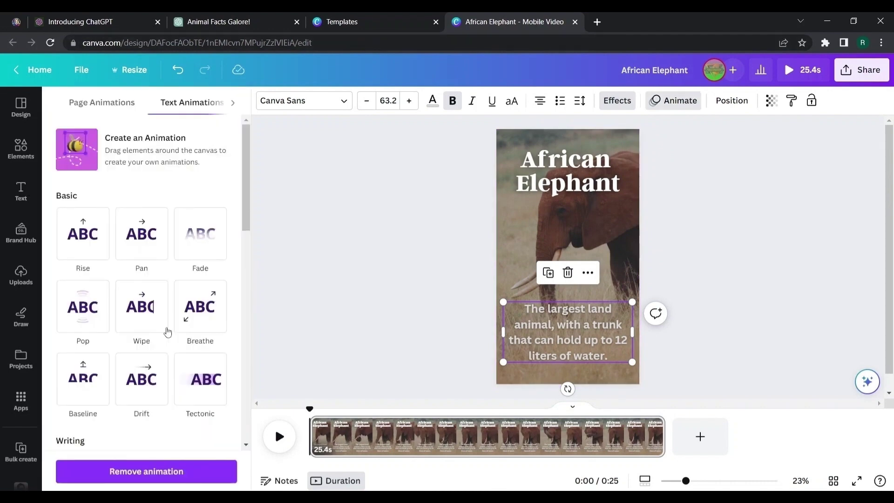
{"action": "scroll", "coordinate": [92, 196], "scroll_direction": "down", "scroll_amount": 5}
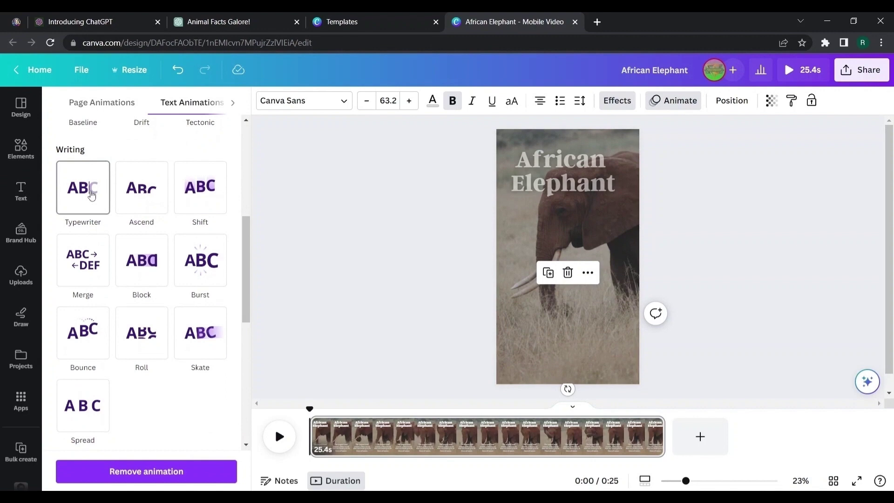
{"action": "left_click", "coordinate": [92, 195]}
{"action": "left_click", "coordinate": [163, 342]}
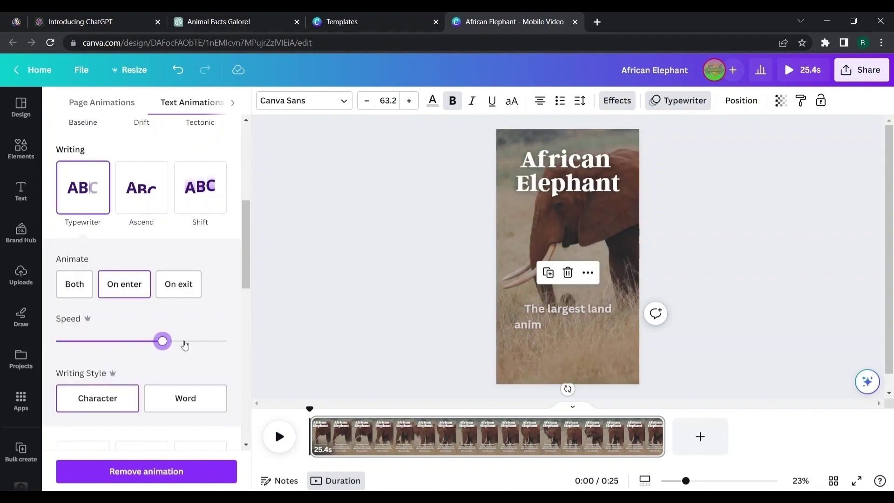
{"action": "key", "text": "Escape"}
{"action": "right_click", "coordinate": [580, 159]}
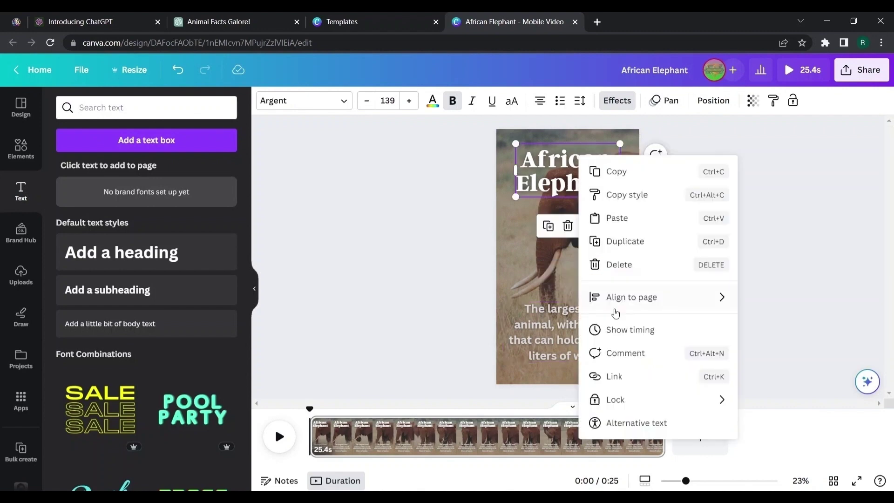
- Trim the title, fact text and elephant clip so the page runs 15.1 seconds
{"action": "left_click", "coordinate": [619, 329]}
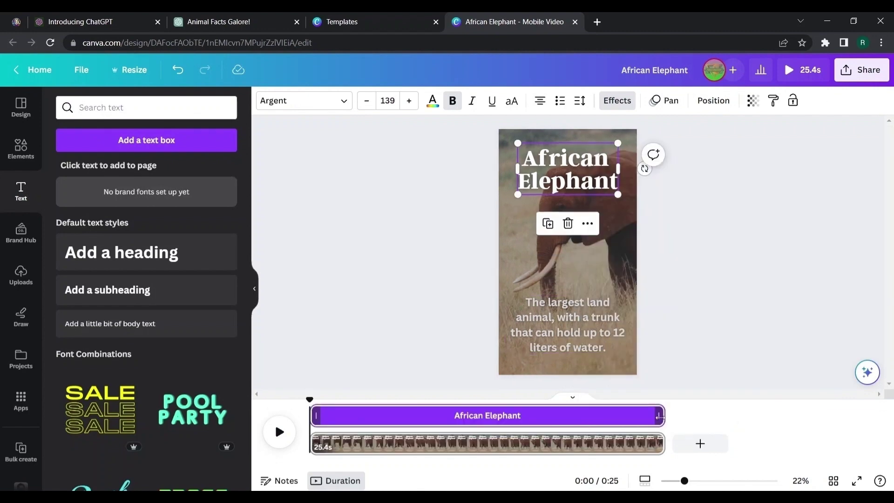
{"action": "left_click", "coordinate": [659, 417]}
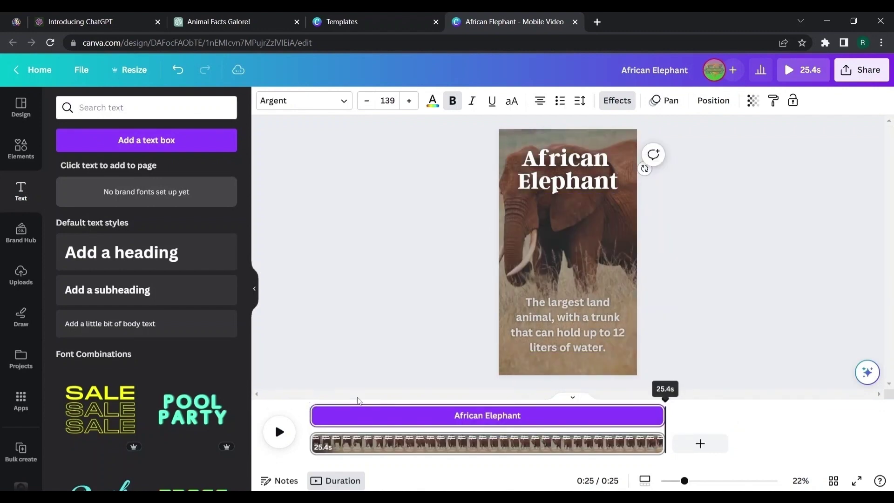
{"action": "left_click_drag", "start_coordinate": [312, 415], "coordinate": [328, 420]}
{"action": "left_click", "coordinate": [529, 317]}
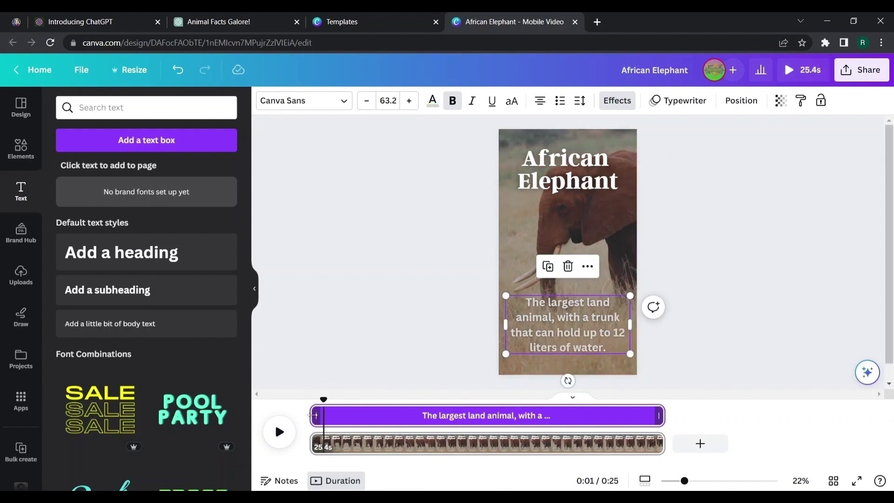
{"action": "left_click_drag", "start_coordinate": [663, 443], "coordinate": [475, 414]}
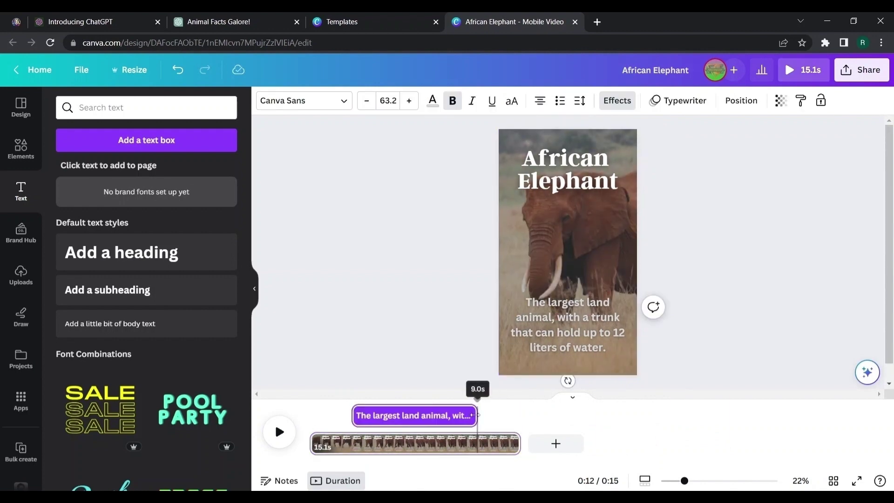
{"action": "left_click", "coordinate": [469, 373]}
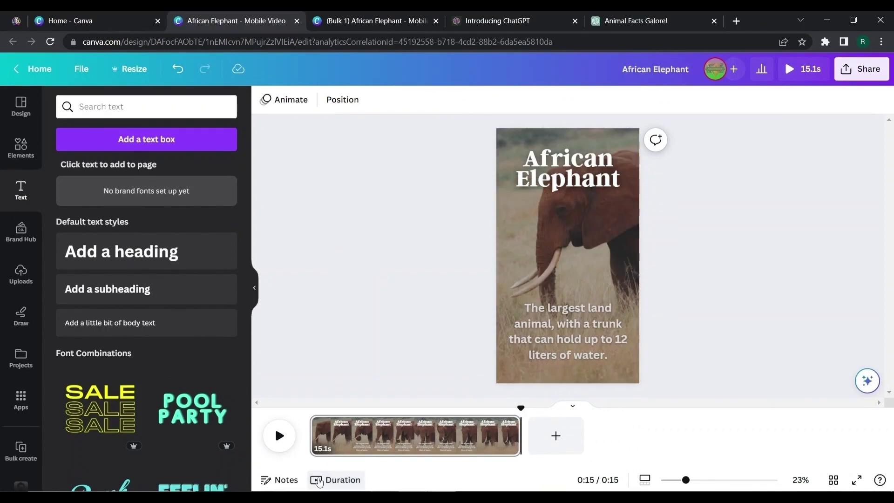
{"action": "left_click", "coordinate": [318, 480]}
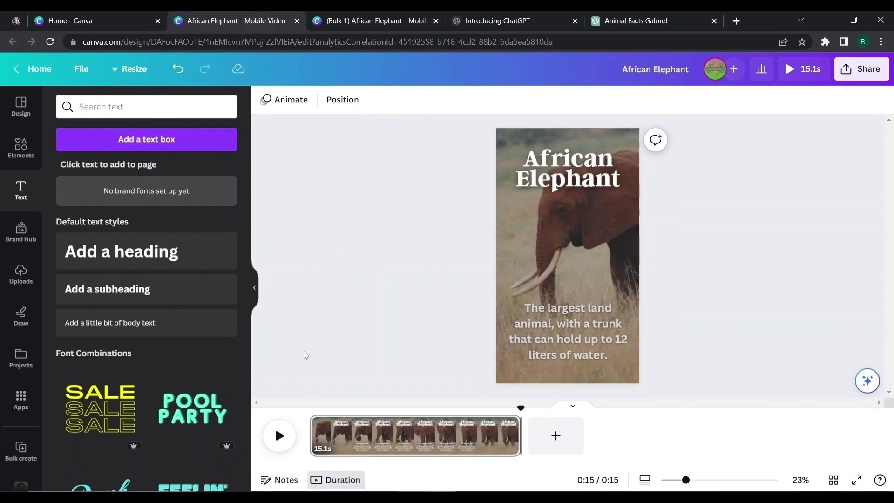
- Play back the 15.1-second elephant video, then bring up the Apps panel
{"action": "left_click", "coordinate": [279, 437]}
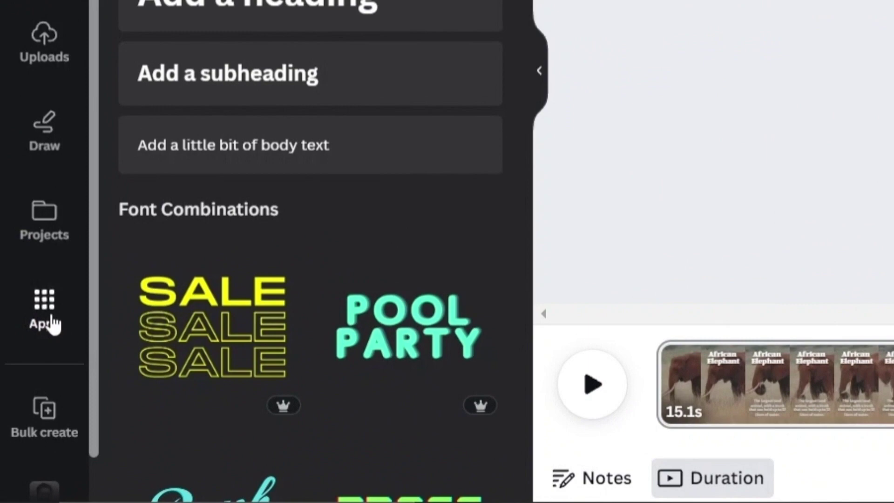
{"action": "left_click", "coordinate": [24, 405]}
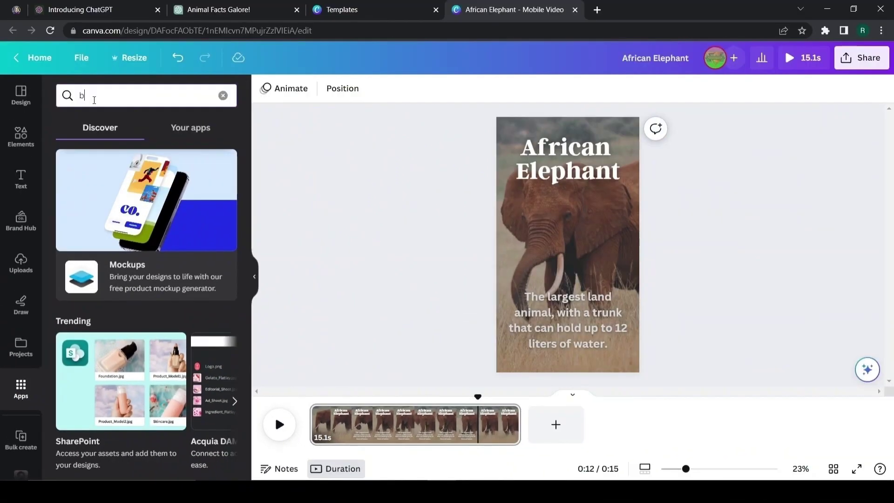
- Open the Bulk create app and choose manual data entry
{"action": "type", "text": "bulk"}
{"action": "key", "text": "Return"}
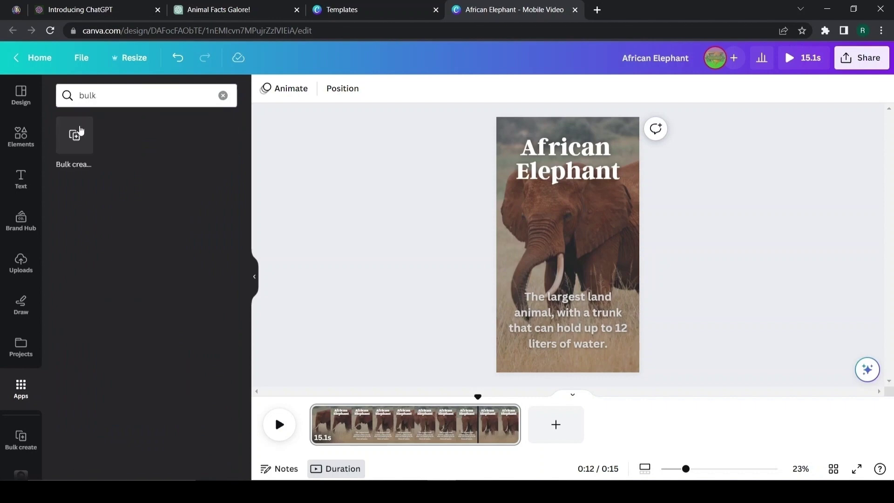
{"action": "left_click", "coordinate": [80, 130]}
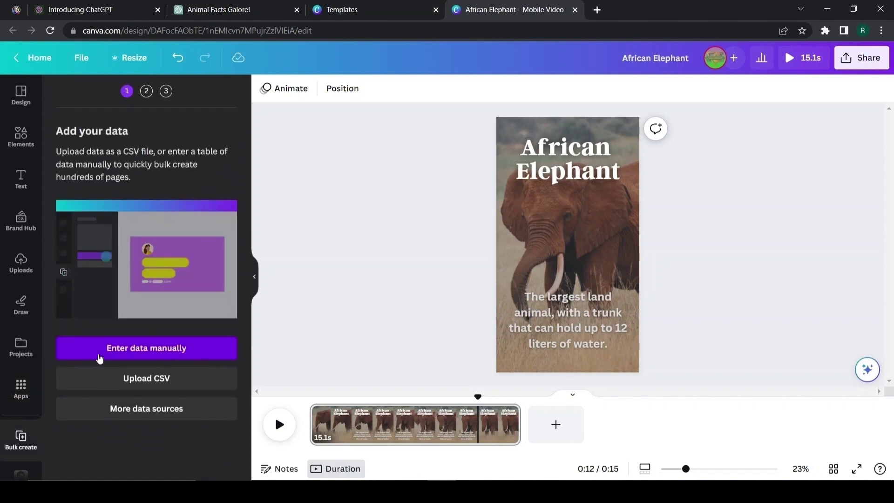
{"action": "left_click", "coordinate": [99, 357]}
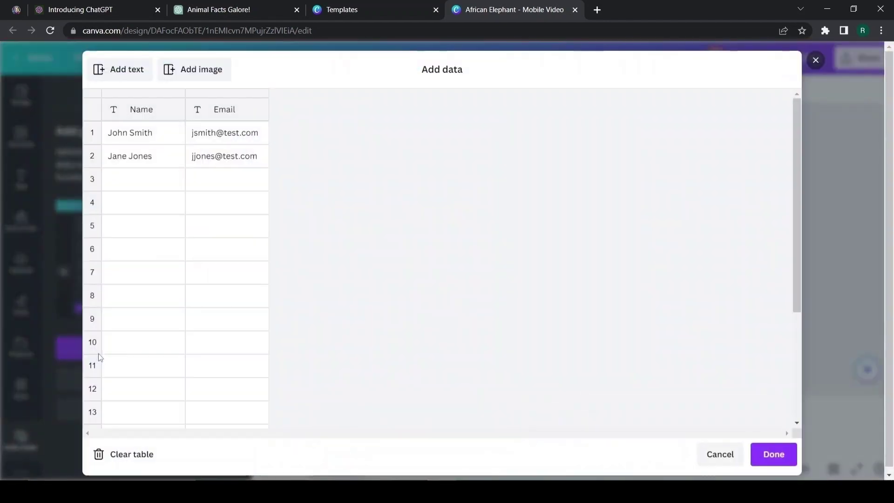
- Copy the 40-animal facts table from the ChatGPT chat
{"action": "left_click", "coordinate": [198, 10]}
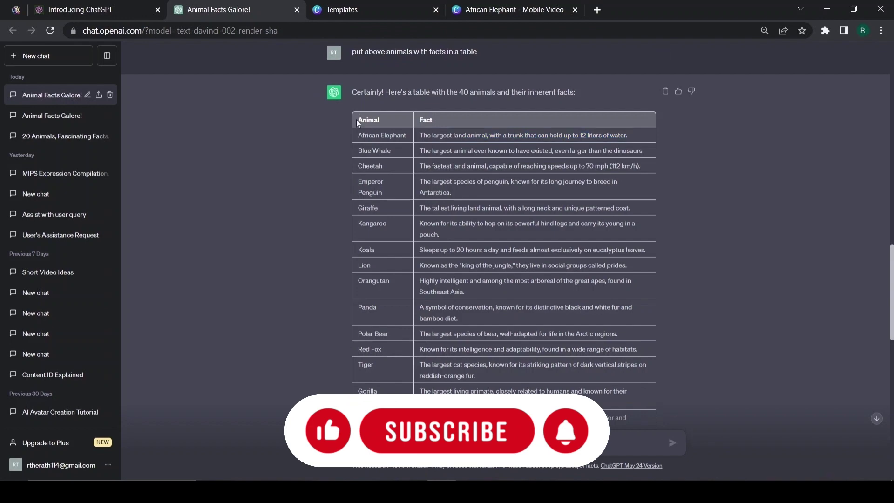
{"action": "left_click_drag", "start_coordinate": [366, 120], "coordinate": [548, 348]}
{"action": "right_click", "coordinate": [436, 287]}
{"action": "left_click", "coordinate": [455, 295]}
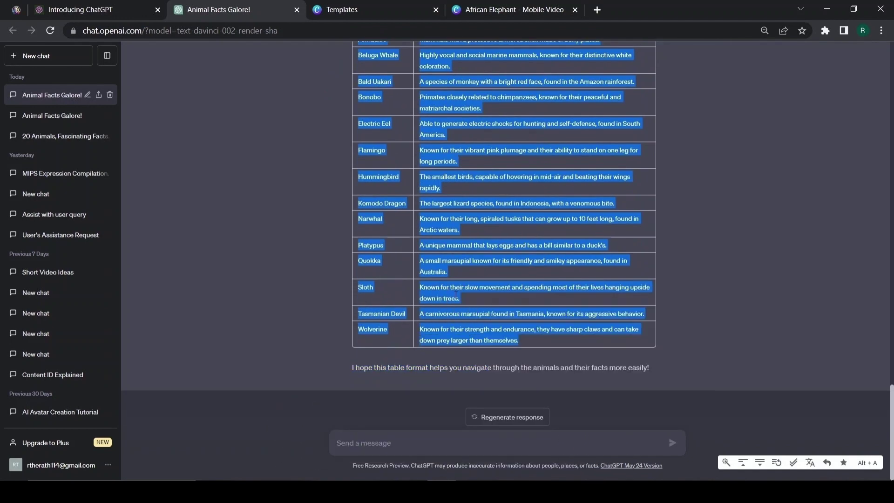
{"action": "left_click", "coordinate": [478, 12]}
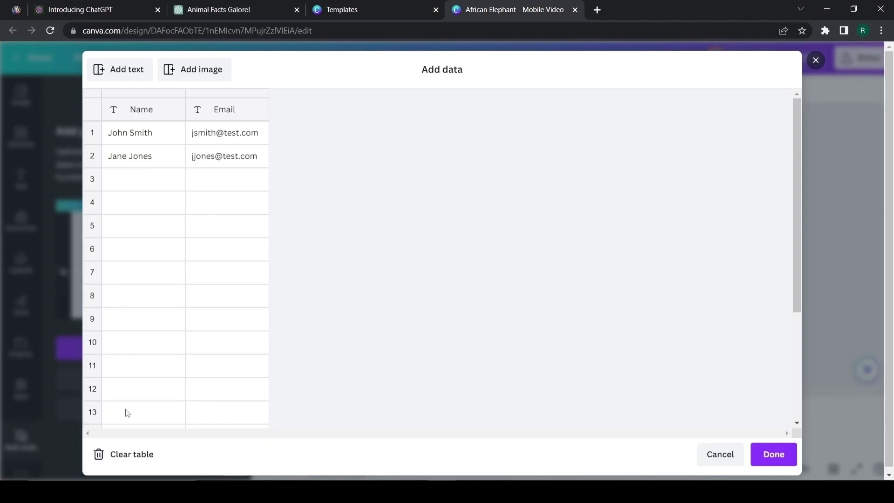
- Clear the sample rows, paste the Animal and Fact table and confirm the data
{"action": "left_click", "coordinate": [122, 454]}
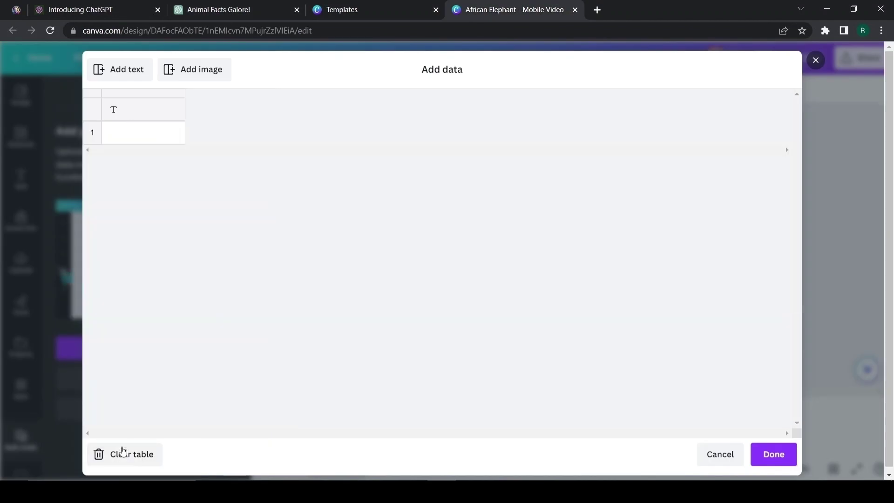
{"action": "right_click", "coordinate": [108, 114]}
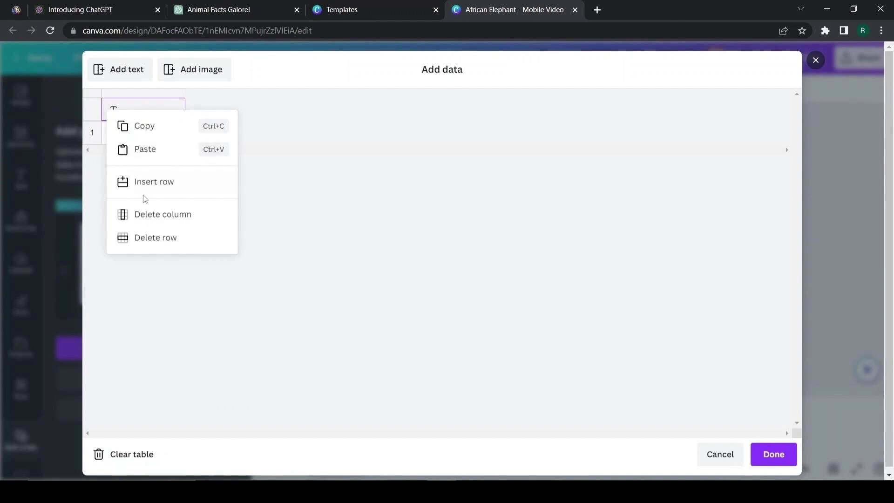
{"action": "left_click", "coordinate": [140, 148]}
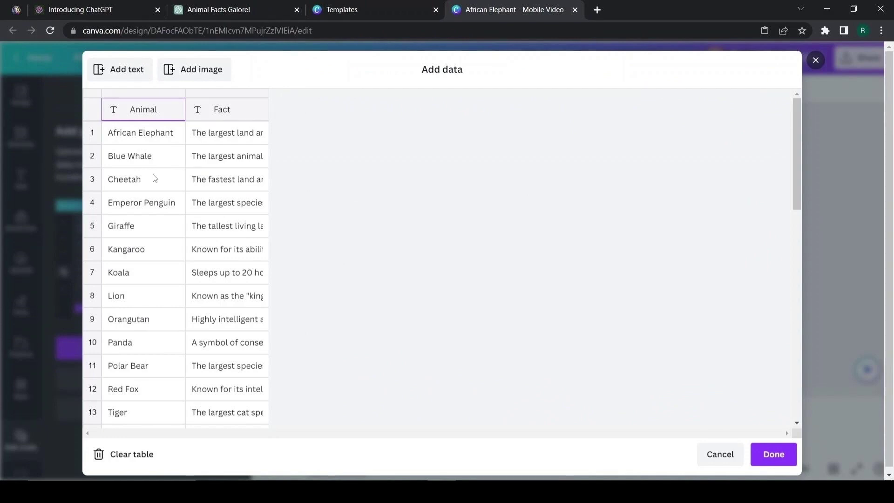
{"action": "left_click", "coordinate": [772, 453]}
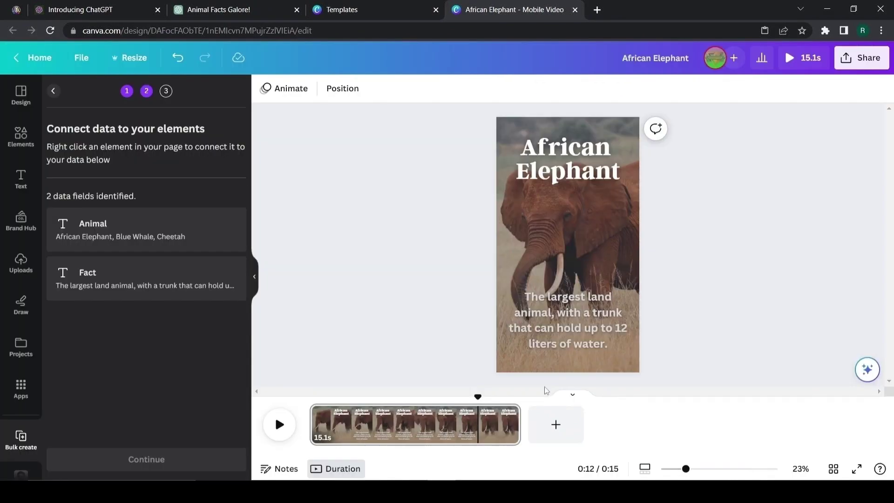
- Connect the title text box to the Animal data field
{"action": "right_click", "coordinate": [536, 158]}
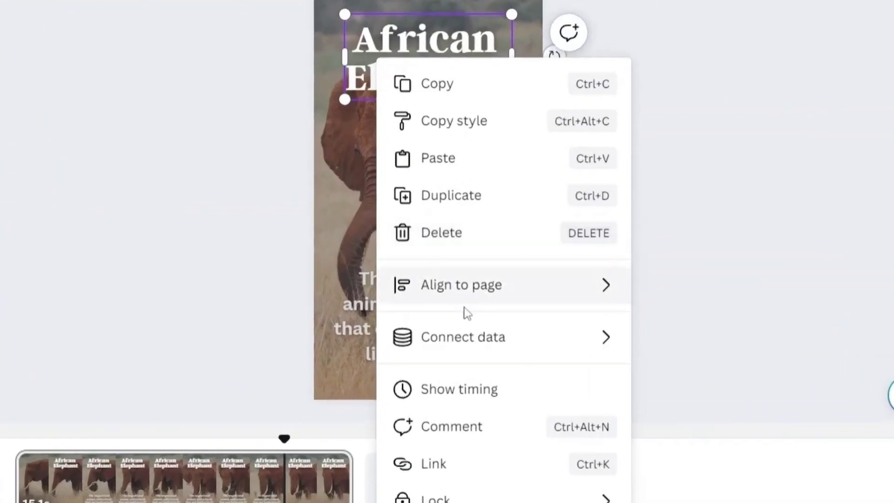
{"action": "mouse_move", "coordinate": [554, 338]}
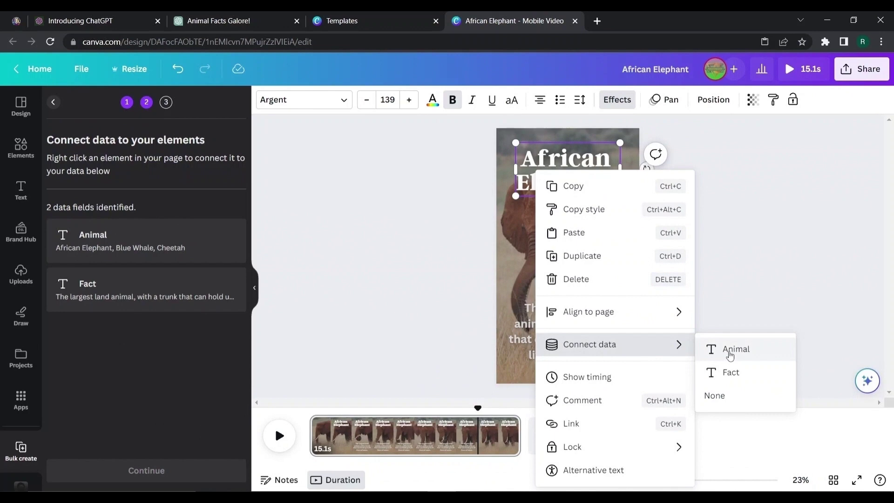
{"action": "left_click", "coordinate": [730, 354]}
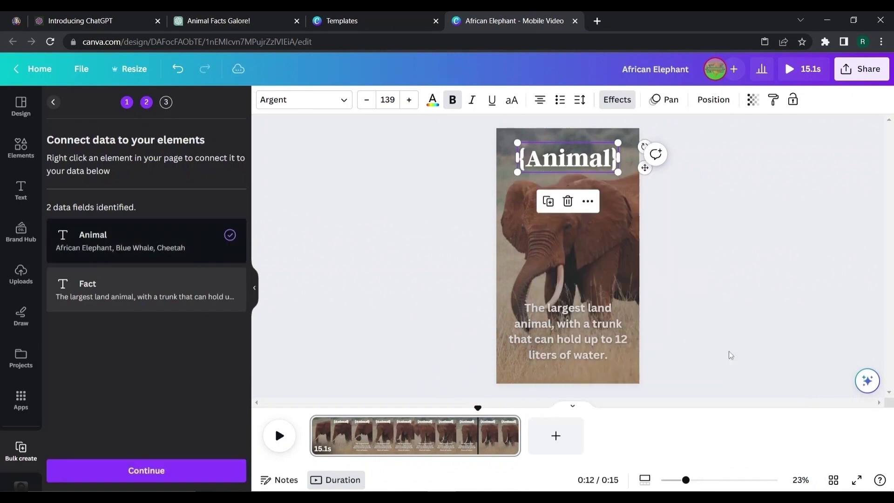
- Connect the fact text box to the Fact field and generate the 40 pages
{"action": "left_click", "coordinate": [571, 341]}
{"action": "right_click", "coordinate": [570, 342]}
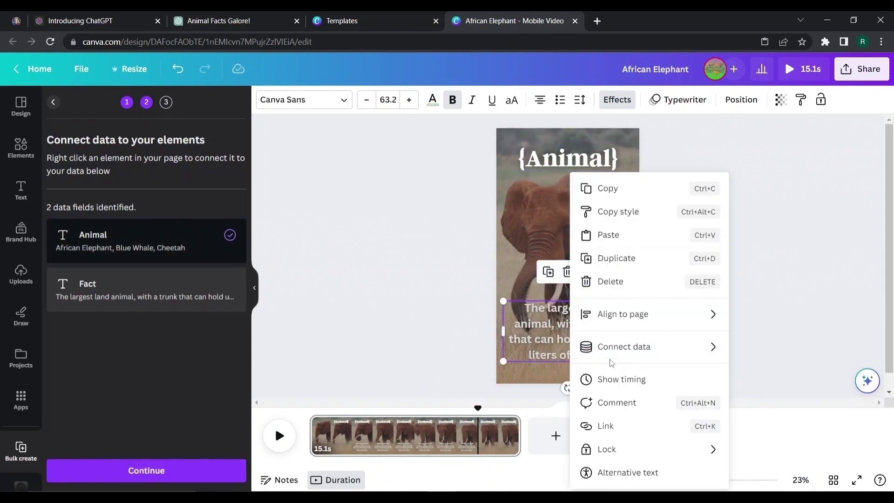
{"action": "mouse_move", "coordinate": [624, 347]}
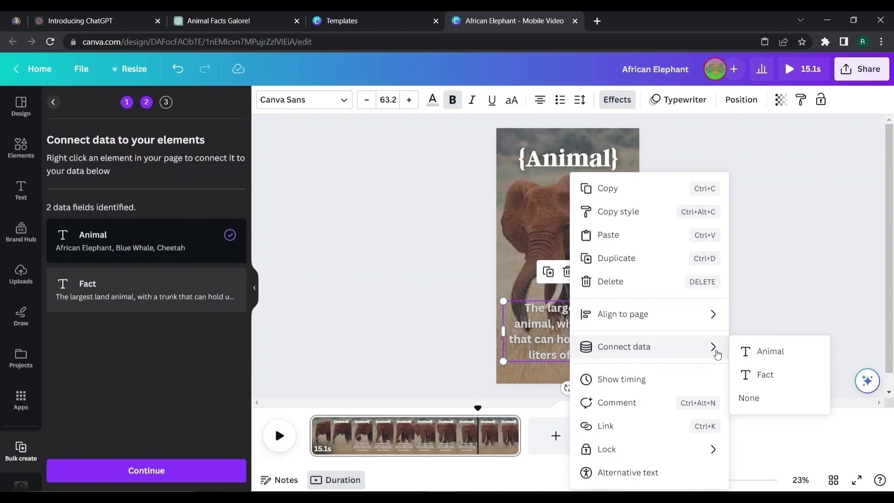
{"action": "left_click", "coordinate": [755, 375]}
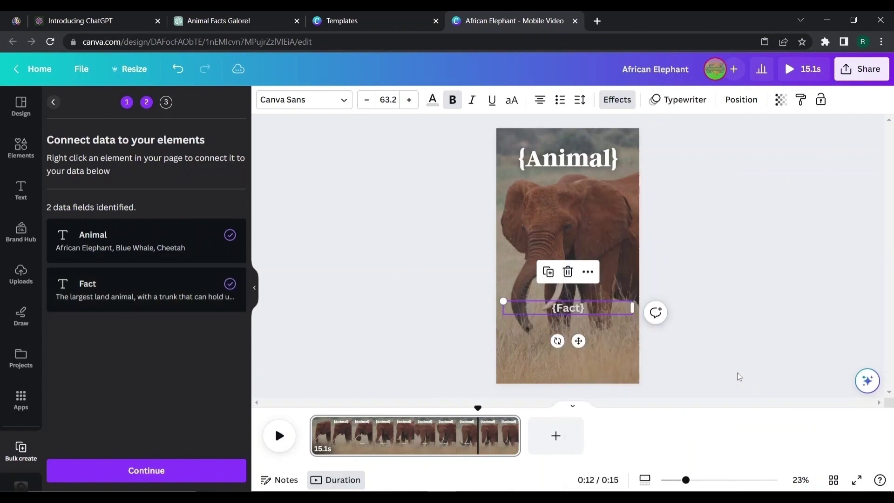
{"action": "left_click", "coordinate": [208, 472]}
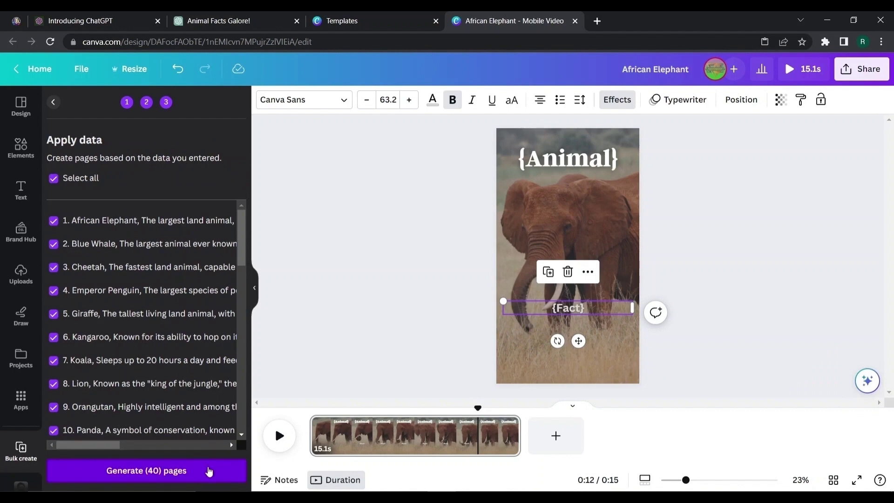
{"action": "left_click", "coordinate": [208, 472]}
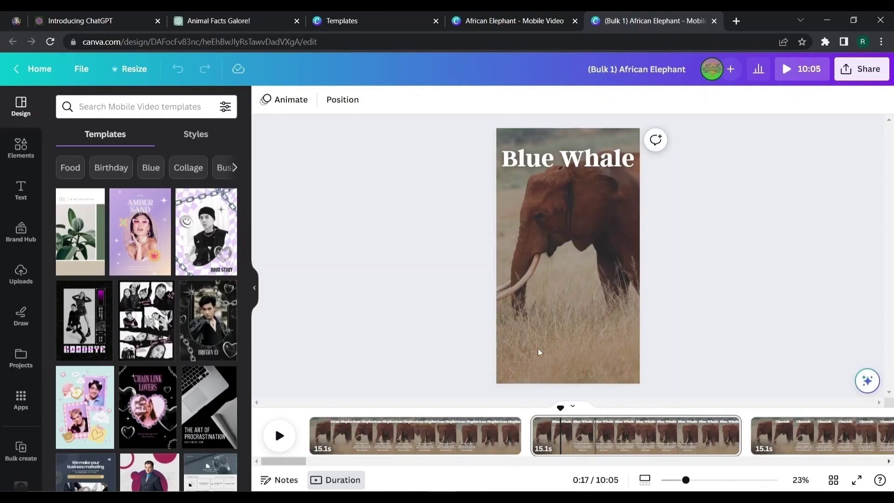
- Drag the whale clip from Recently used onto the Blue Whale page and set it as background
{"action": "left_click", "coordinate": [21, 148]}
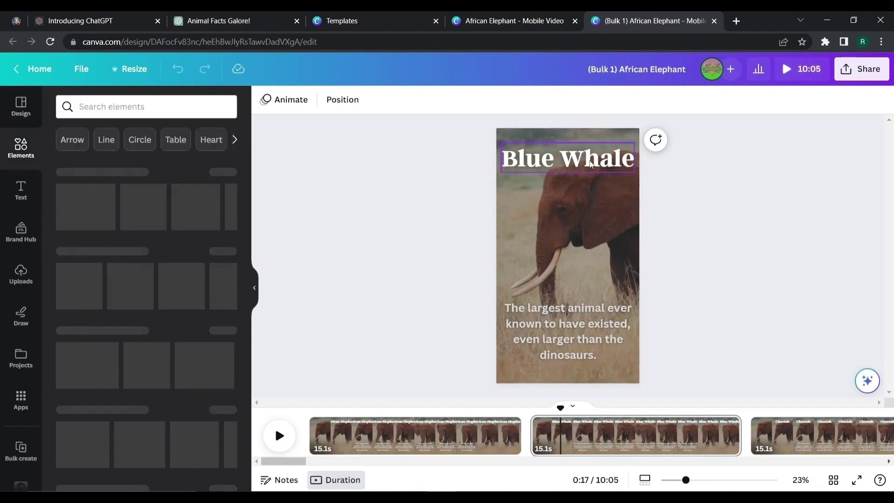
{"action": "left_click", "coordinate": [590, 163]}
{"action": "key", "text": "Escape"}
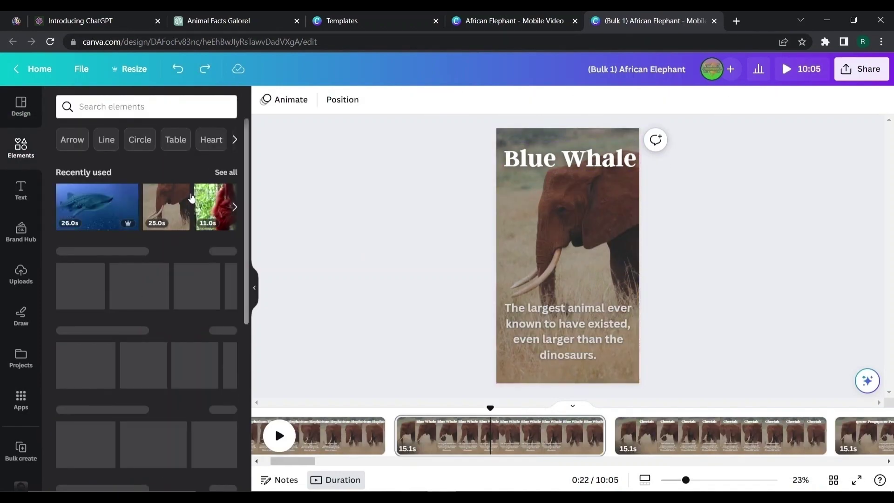
{"action": "left_click", "coordinate": [226, 173]}
{"action": "scroll", "coordinate": [182, 313], "scroll_direction": "down", "scroll_amount": 2}
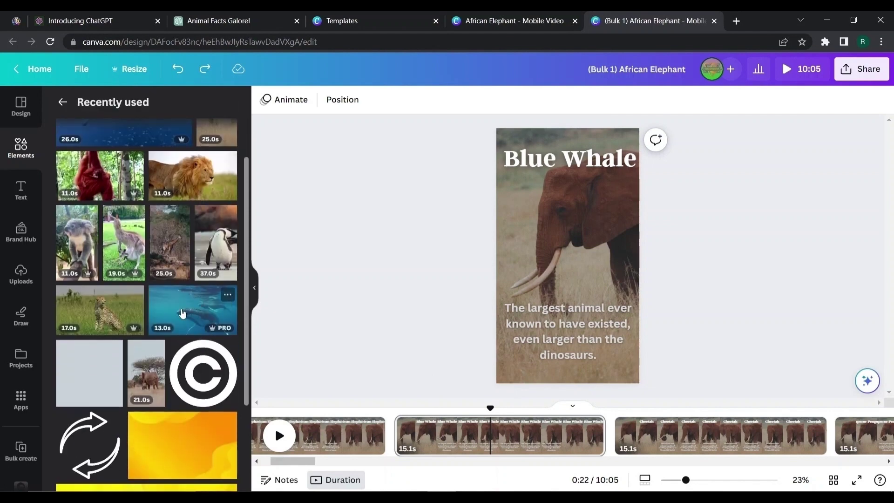
{"action": "left_click_drag", "start_coordinate": [182, 313], "coordinate": [541, 246]}
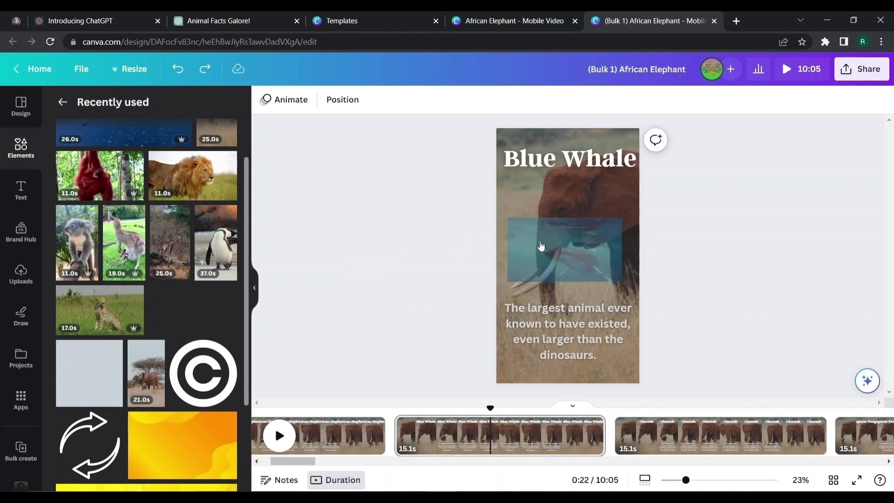
{"action": "left_click_drag", "start_coordinate": [520, 275], "coordinate": [520, 275]}
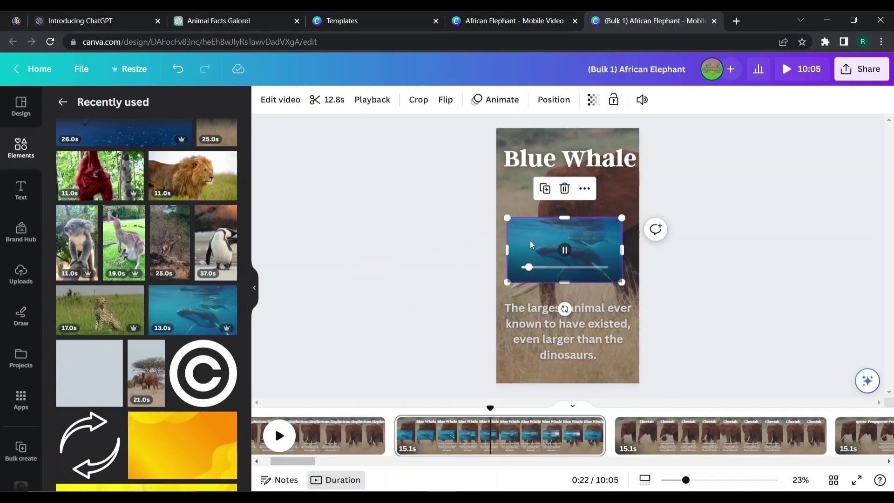
{"action": "right_click", "coordinate": [530, 240]}
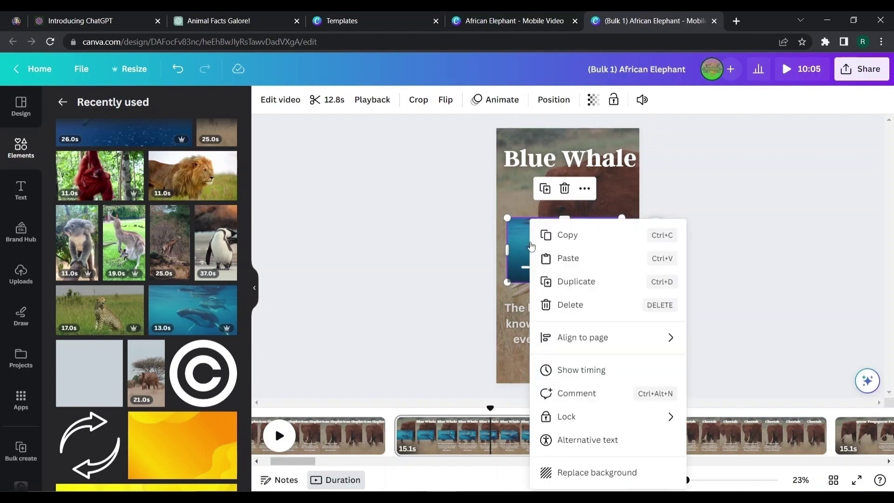
{"action": "left_click", "coordinate": [576, 473]}
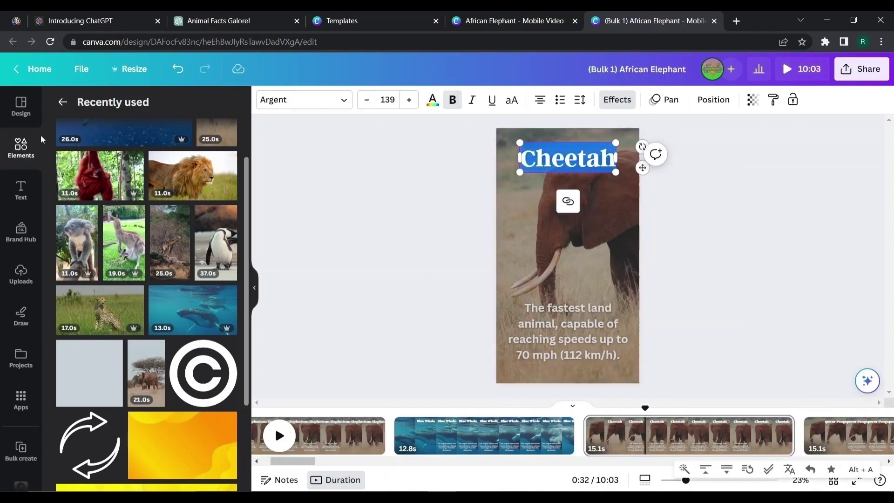
- Search Elements for 'Cheetah' videos and set a cheetah clip as the Cheetah page background
{"action": "left_click", "coordinate": [62, 102]}
{"action": "type", "text": "Cheetah"}
{"action": "key", "text": "Return"}
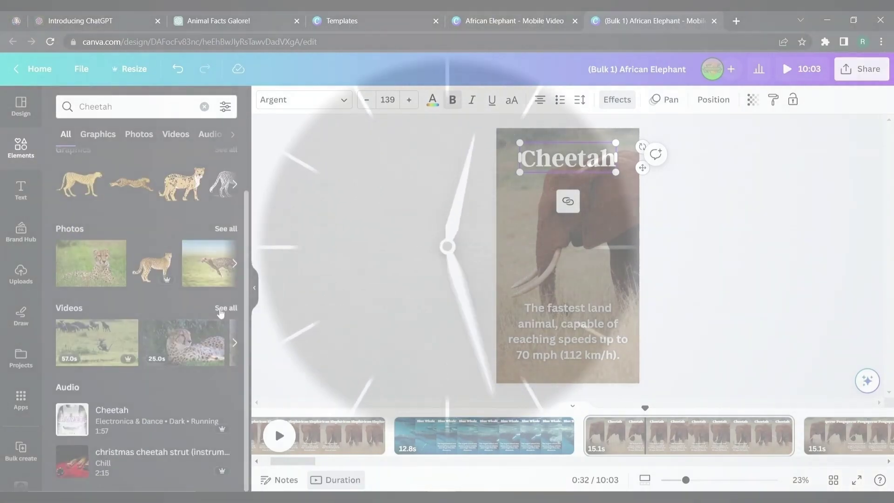
{"action": "left_click", "coordinate": [226, 308]}
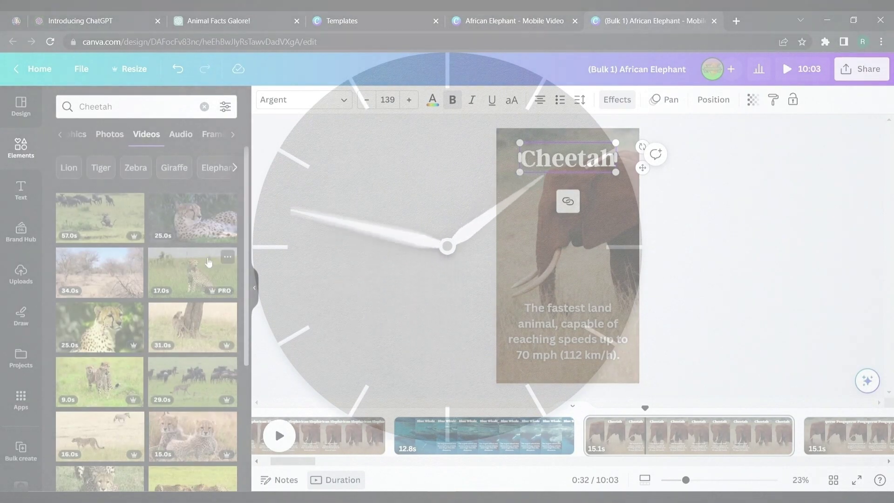
{"action": "left_click_drag", "start_coordinate": [209, 262], "coordinate": [533, 251]}
{"action": "right_click", "coordinate": [533, 251]}
{"action": "left_click", "coordinate": [596, 471]}
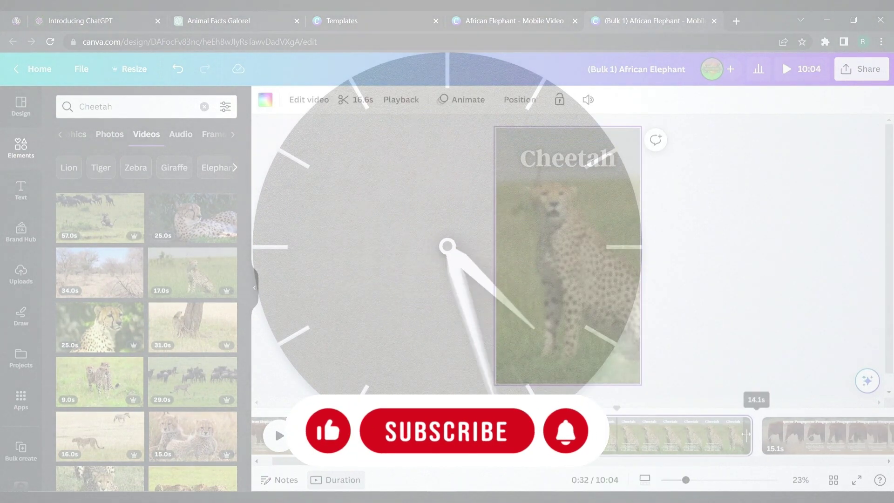
- Preview the design briefly and check the Emperor Penguin title's spacing settings
{"action": "left_click", "coordinate": [279, 436]}
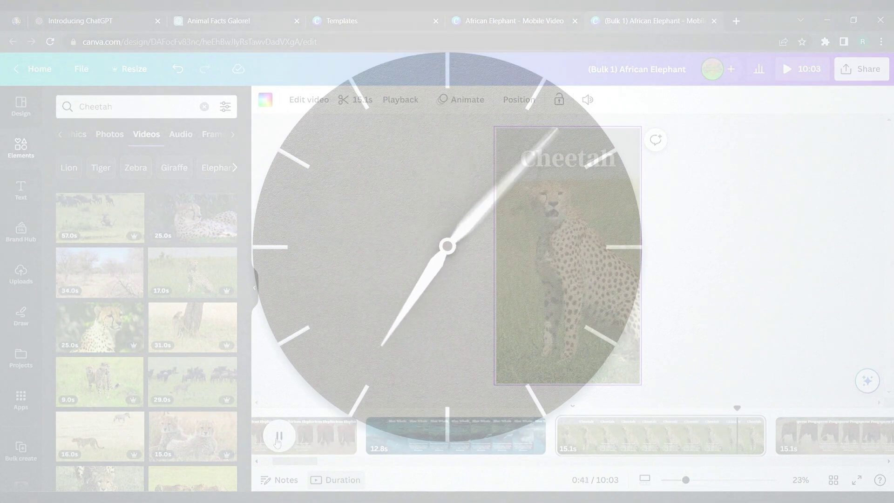
{"action": "left_click", "coordinate": [279, 435]}
{"action": "left_click", "coordinate": [542, 160]}
{"action": "left_click", "coordinate": [580, 100]}
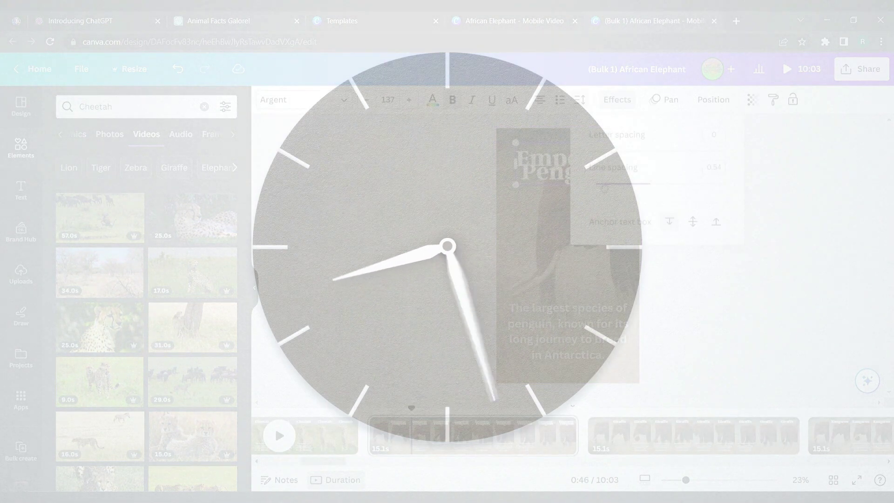
{"action": "left_click", "coordinate": [602, 186]}
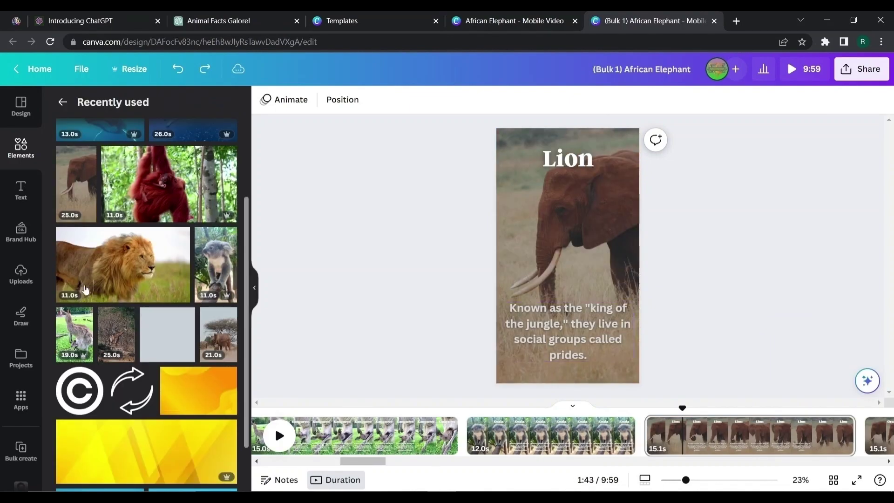
- Place the lion video on the Lion page and crop off its left side
{"action": "left_click_drag", "start_coordinate": [128, 261], "coordinate": [554, 247]}
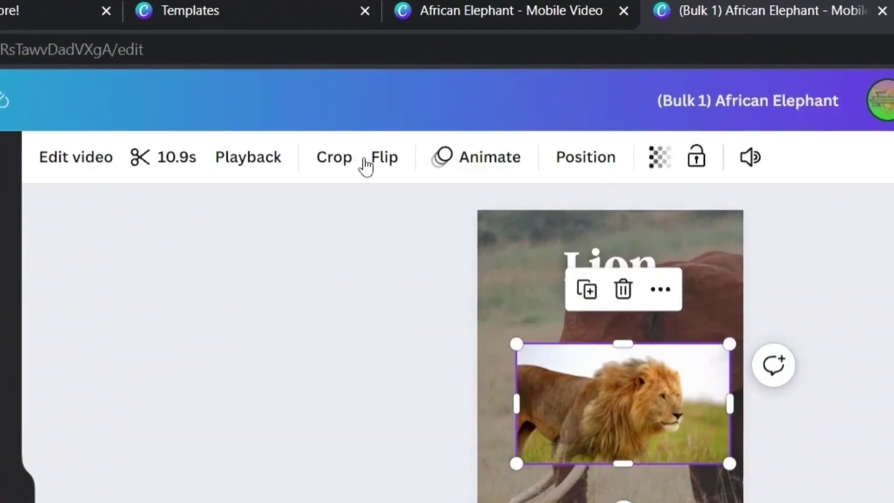
{"action": "left_click", "coordinate": [347, 161]}
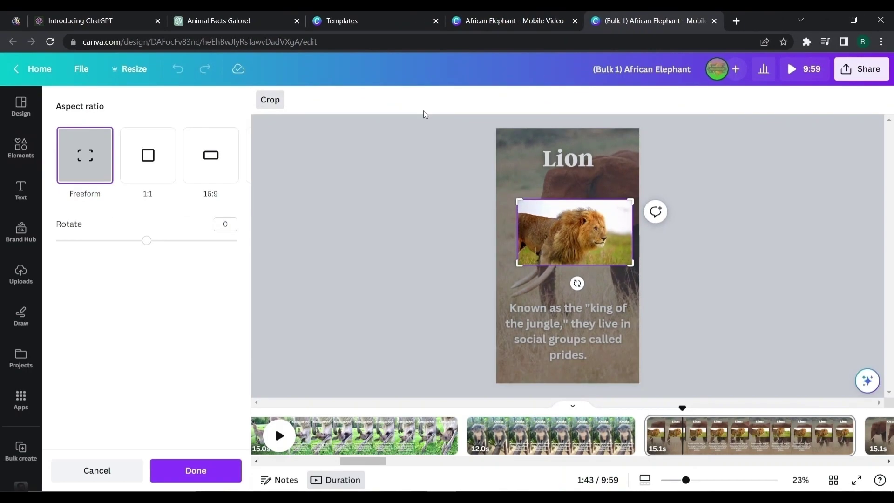
{"action": "left_click_drag", "start_coordinate": [518, 265], "coordinate": [543, 265]}
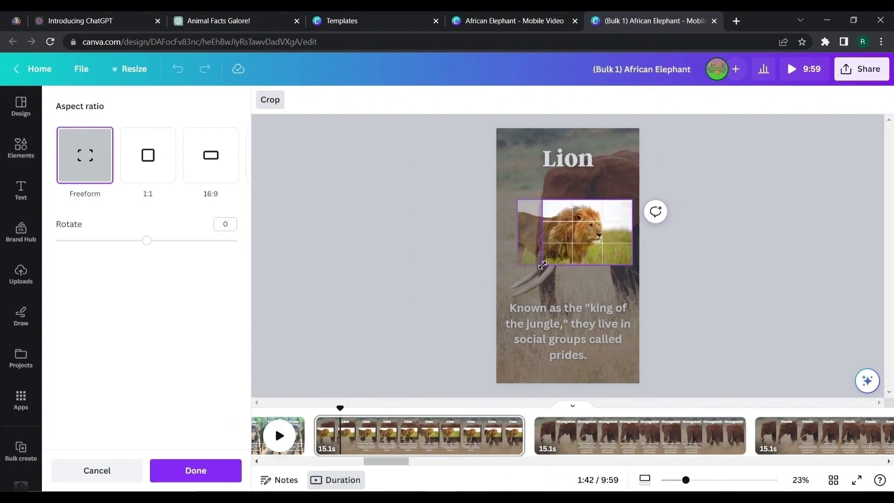
{"action": "left_click", "coordinate": [224, 470]}
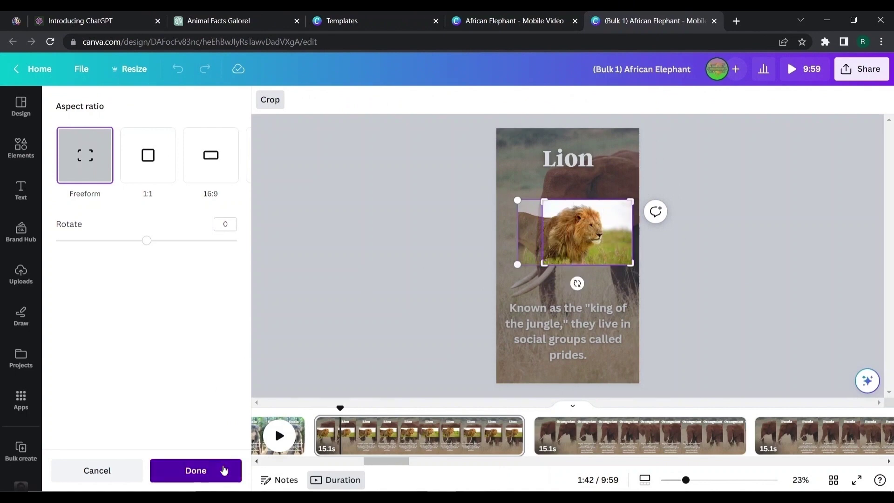
- Make the cropped lion video the Lion page background and scroll along the timeline
{"action": "right_click", "coordinate": [564, 231]}
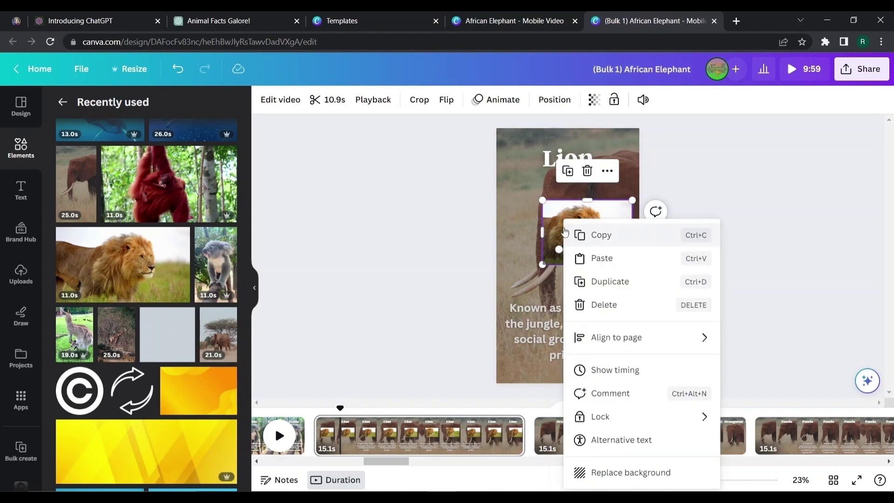
{"action": "left_click", "coordinate": [599, 474]}
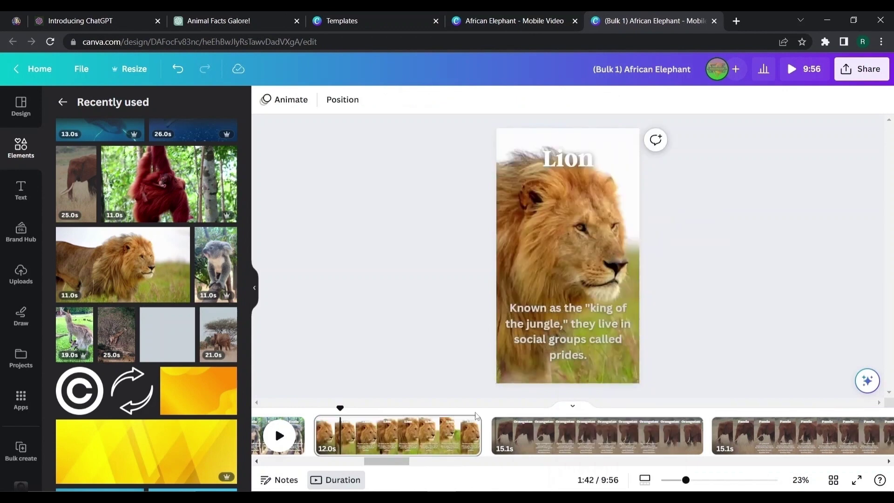
{"action": "left_click", "coordinate": [314, 409]}
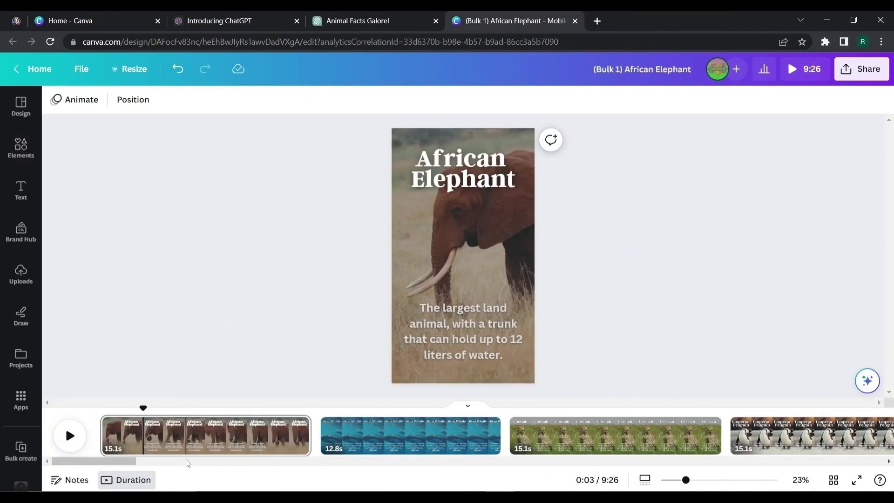
{"action": "scroll", "coordinate": [186, 459], "scroll_direction": "right", "scroll_amount": 10}
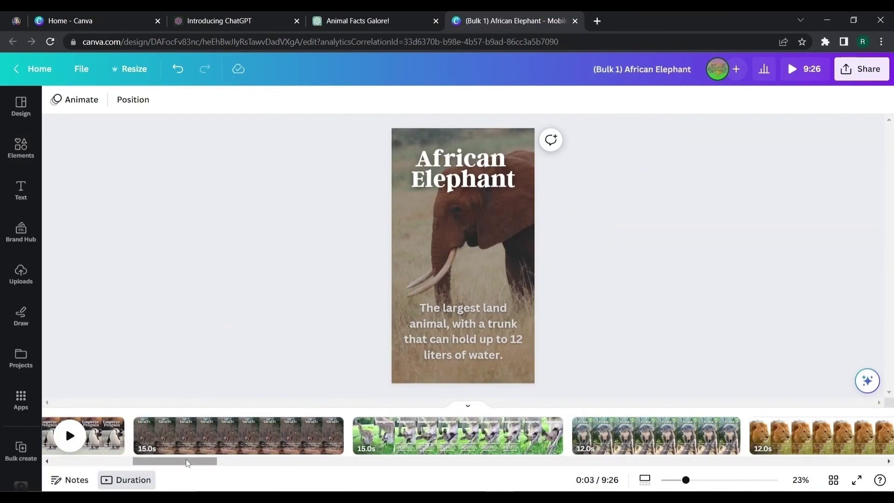
{"action": "scroll", "coordinate": [186, 459], "scroll_direction": "right", "scroll_amount": 15}
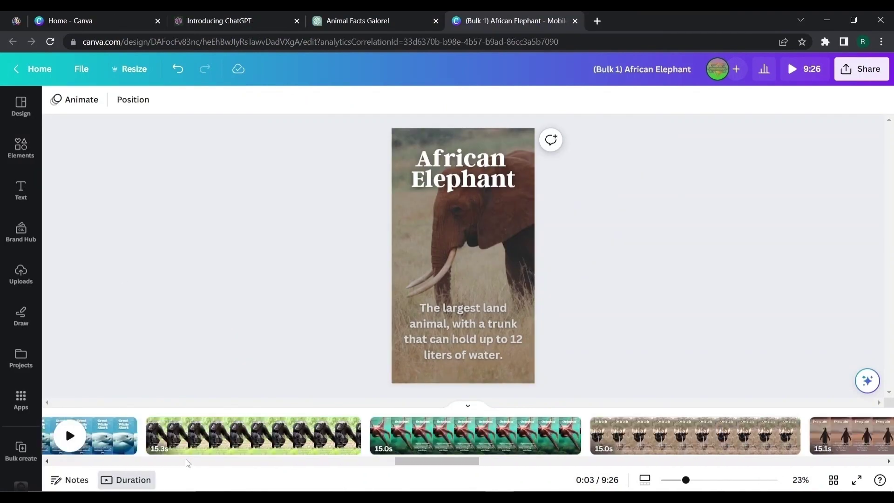
{"action": "scroll", "coordinate": [119, 468], "scroll_direction": "right", "scroll_amount": 15}
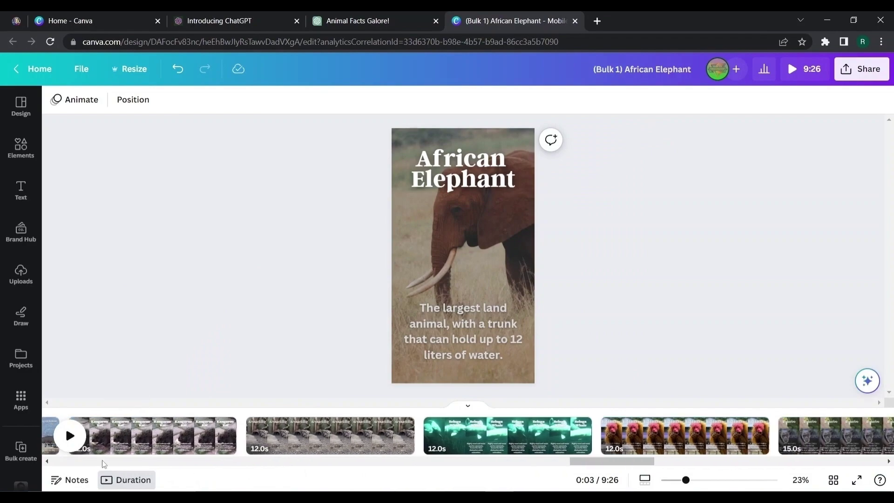
{"action": "scroll", "coordinate": [102, 460], "scroll_direction": "right", "scroll_amount": 10}
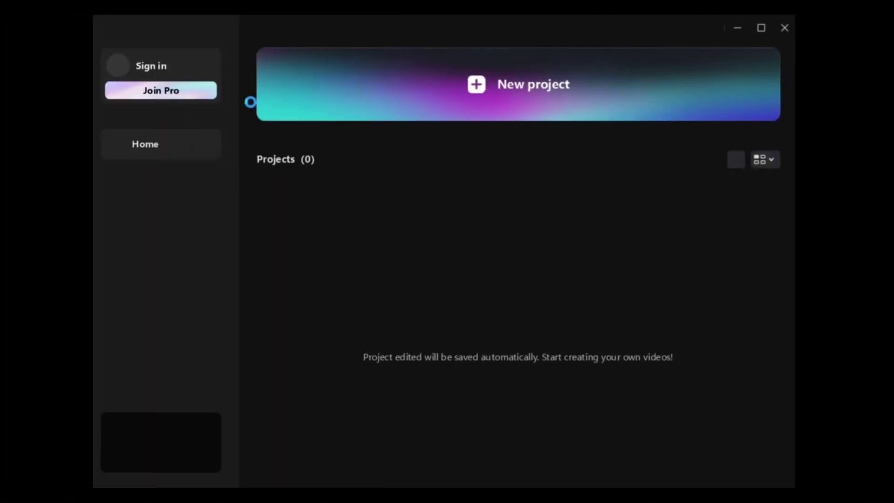
- In a new CapCut project, add a default text clip and paste the African Elephant fact into it
{"action": "left_click", "coordinate": [473, 96]}
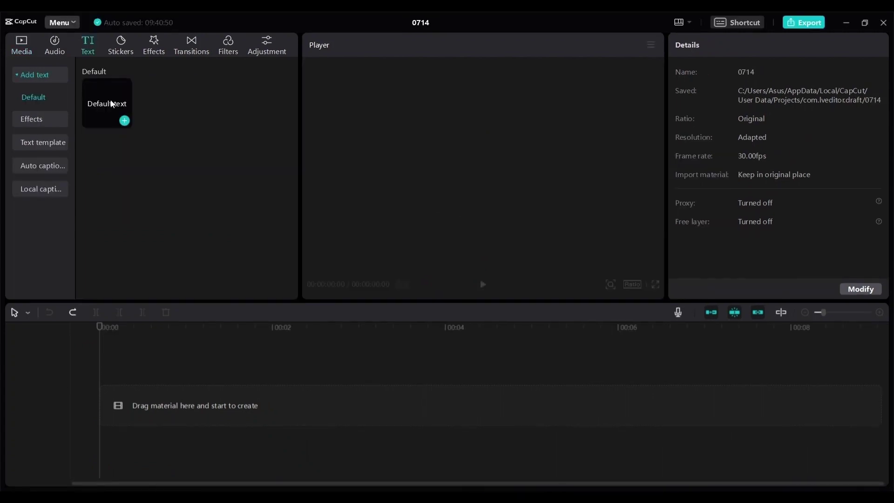
{"action": "left_click_drag", "start_coordinate": [112, 103], "coordinate": [146, 360]}
{"action": "left_click_drag", "start_coordinate": [146, 361], "coordinate": [98, 396]}
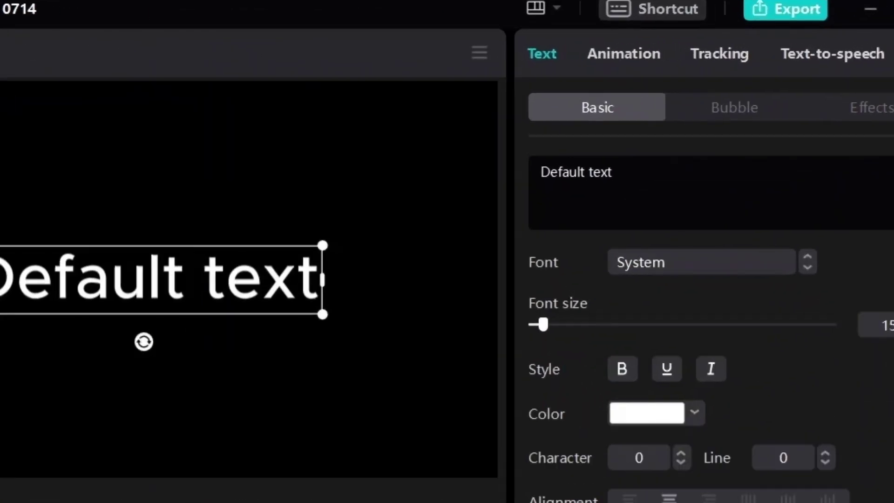
{"action": "left_click_drag", "start_coordinate": [717, 106], "coordinate": [682, 106]}
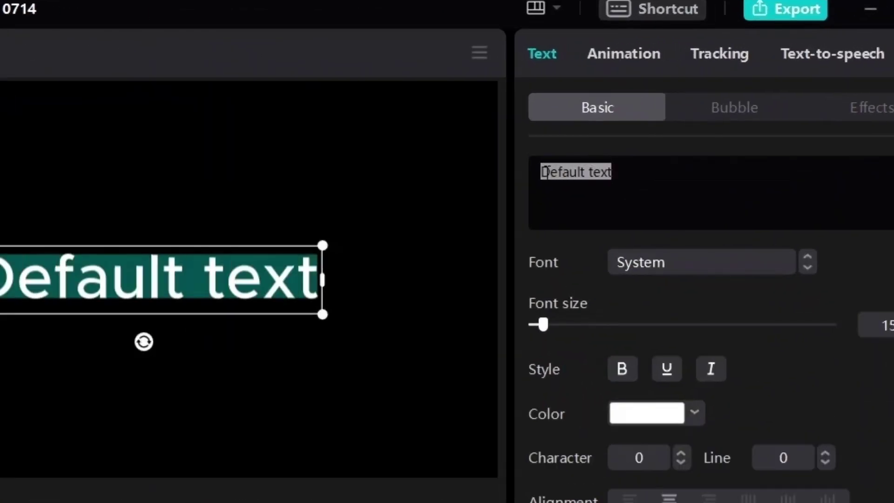
{"action": "right_click", "coordinate": [546, 172]}
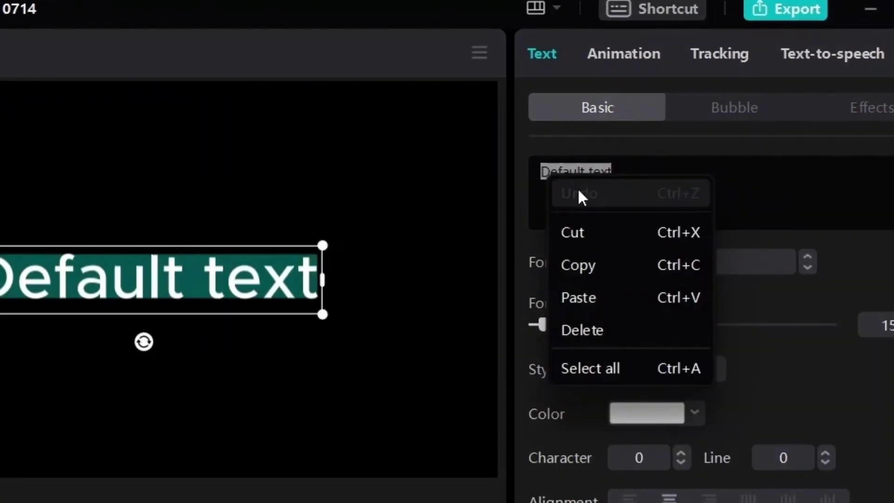
{"action": "left_click", "coordinate": [589, 298]}
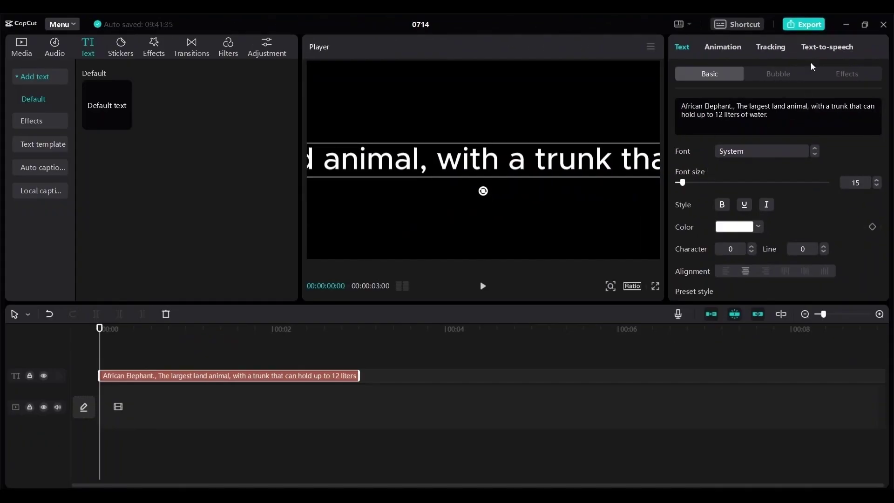
- Audition Serious Male, Energetic Male, Confident Male, Male Scientist and Male Professor voices, settling on Serious Male
{"action": "left_click", "coordinate": [821, 48]}
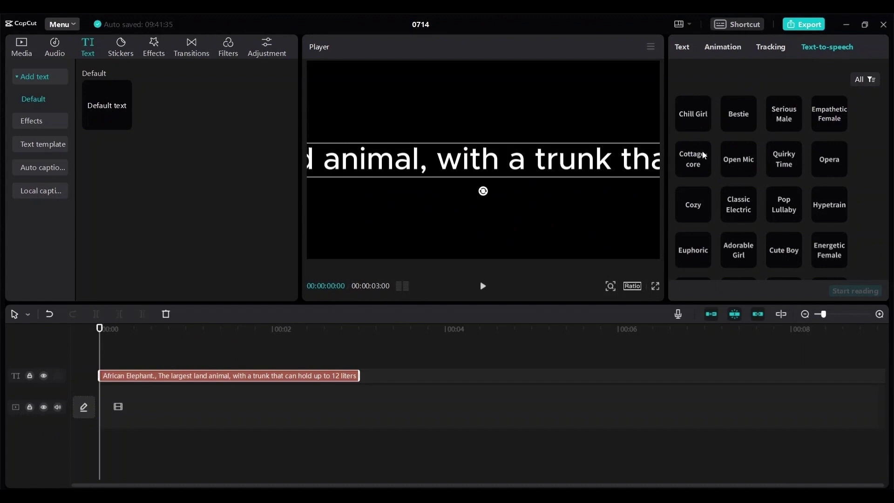
{"action": "left_click", "coordinate": [793, 115]}
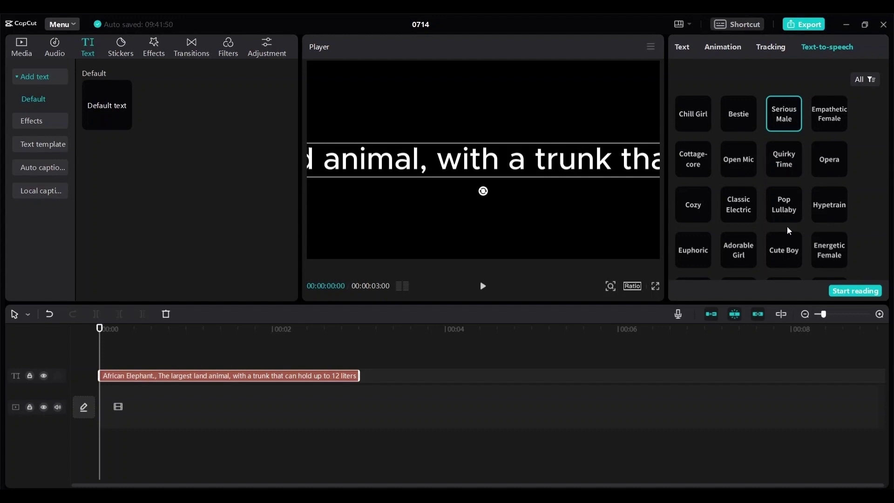
{"action": "scroll", "coordinate": [839, 232], "scroll_direction": "down", "scroll_amount": 2}
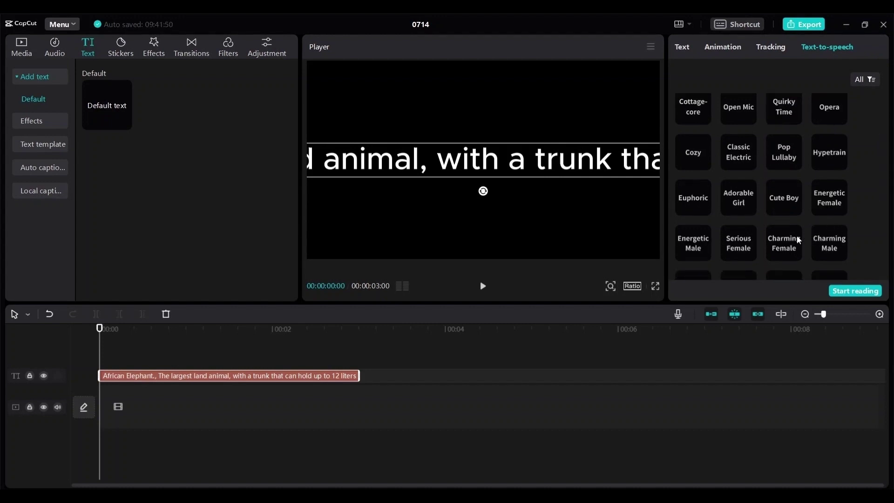
{"action": "left_click", "coordinate": [706, 241]}
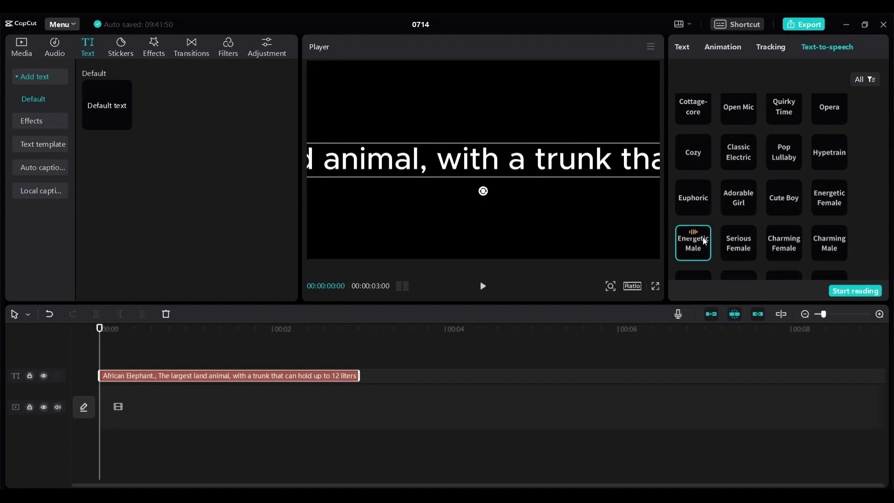
{"action": "scroll", "coordinate": [711, 241], "scroll_direction": "down", "scroll_amount": 2}
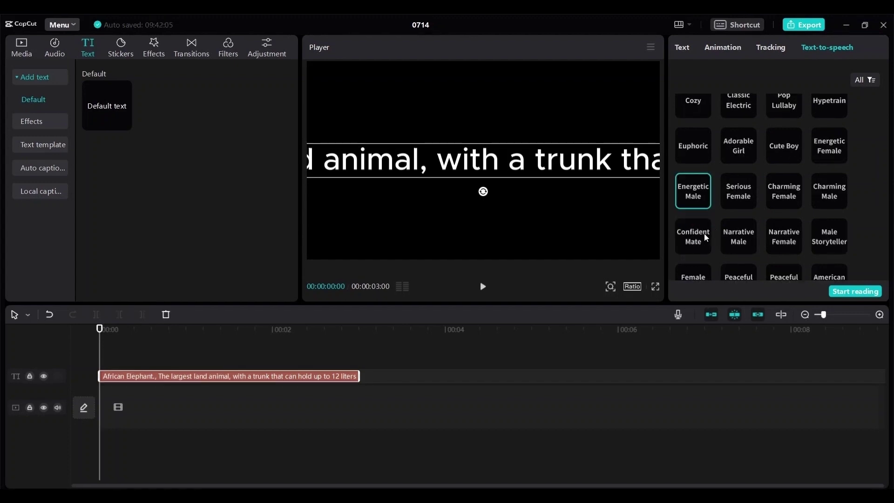
{"action": "left_click", "coordinate": [706, 238]}
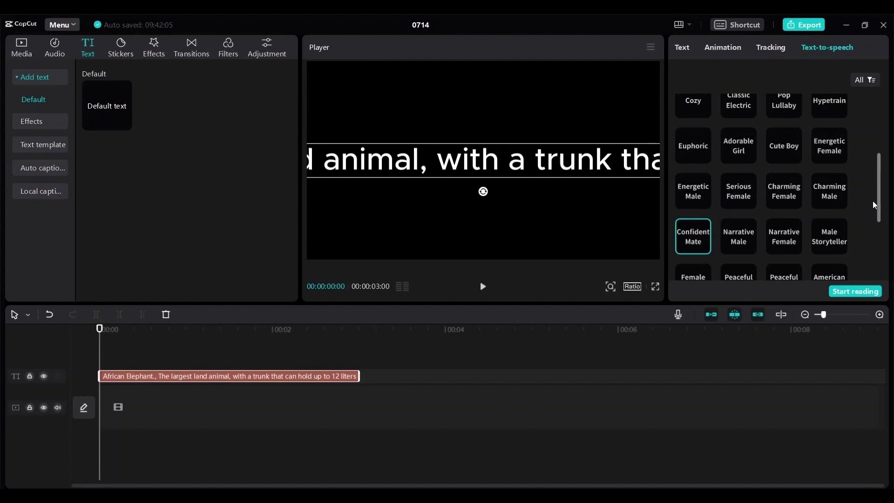
{"action": "scroll", "coordinate": [785, 218], "scroll_direction": "down", "scroll_amount": 4}
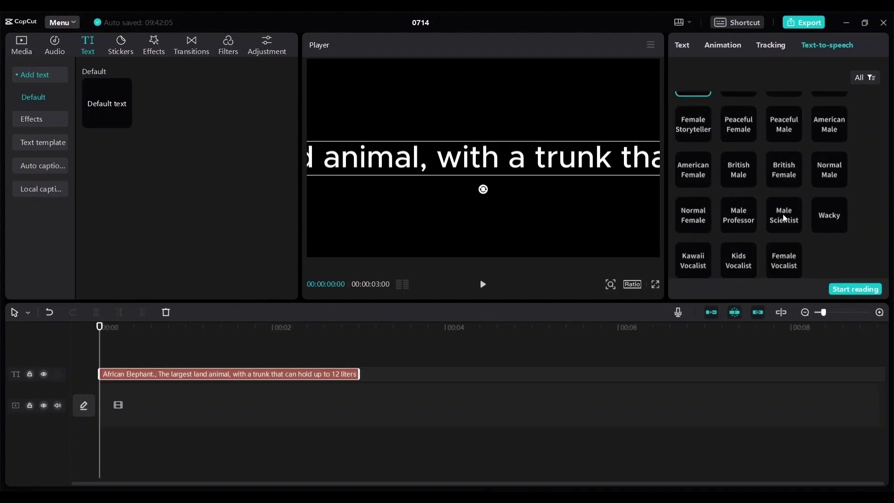
{"action": "left_click", "coordinate": [785, 218]}
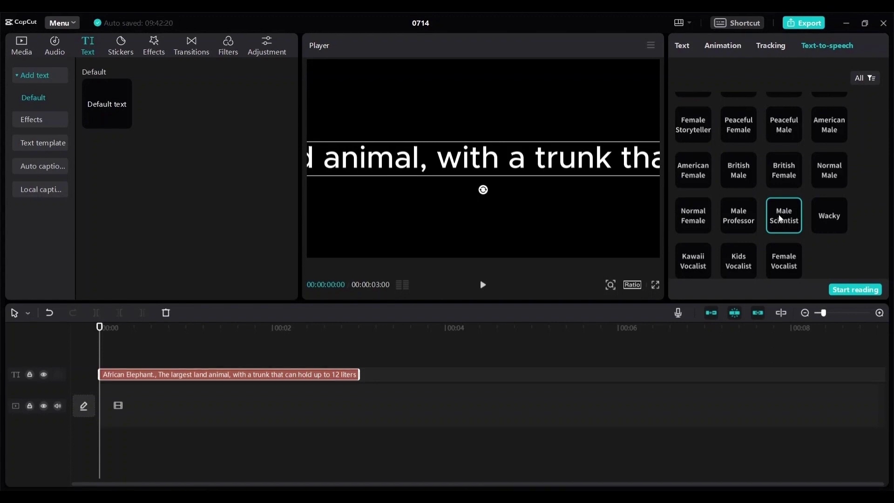
{"action": "left_click", "coordinate": [747, 222]}
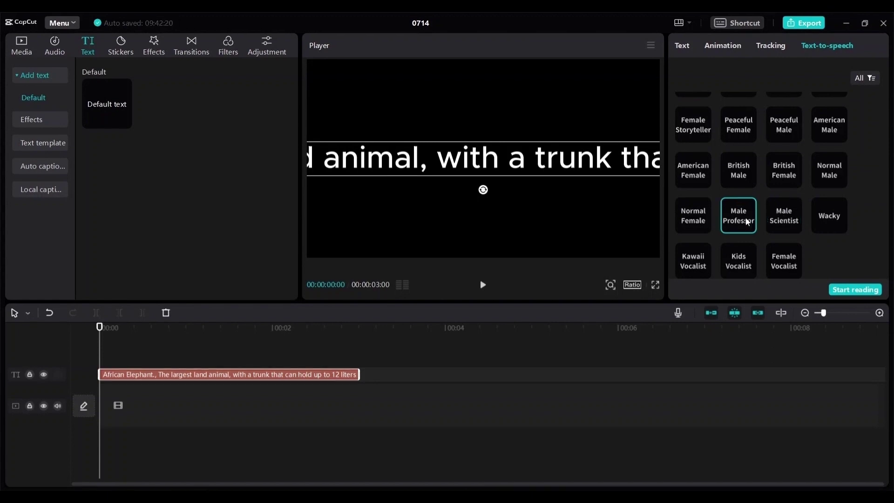
{"action": "scroll", "coordinate": [748, 222], "scroll_direction": "up", "scroll_amount": 8}
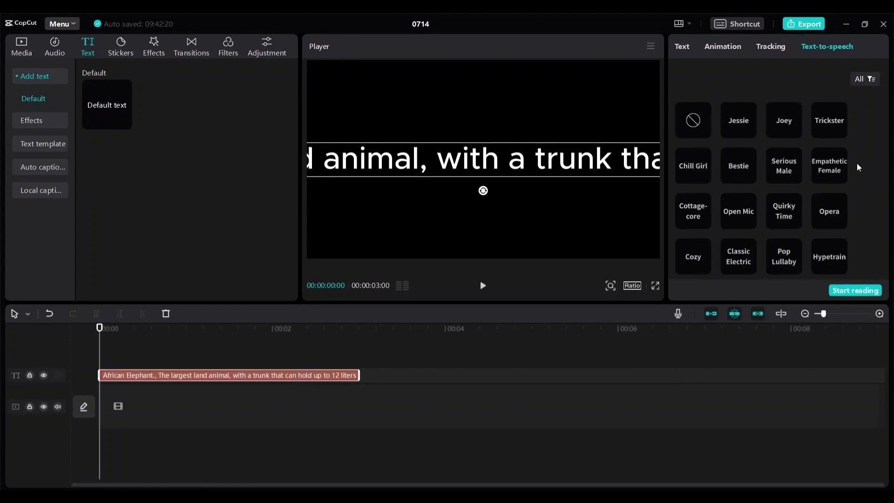
{"action": "left_click", "coordinate": [782, 174]}
- Generate the Serious Male narration and set its speed to 0.9x
{"action": "left_click", "coordinate": [855, 291]}
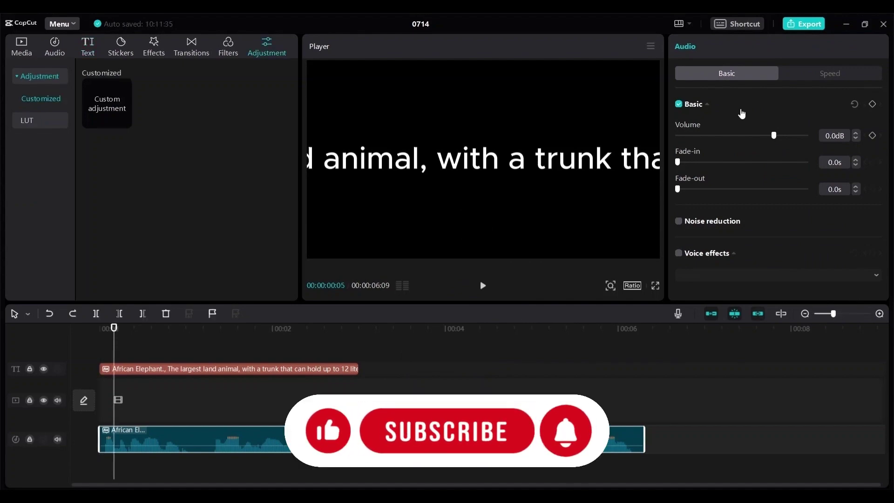
{"action": "left_click", "coordinate": [820, 70]}
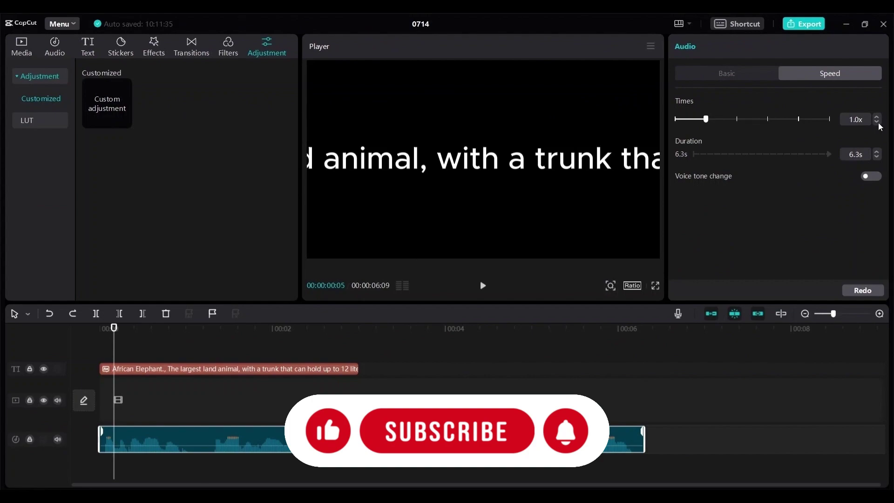
{"action": "left_click", "coordinate": [878, 123]}
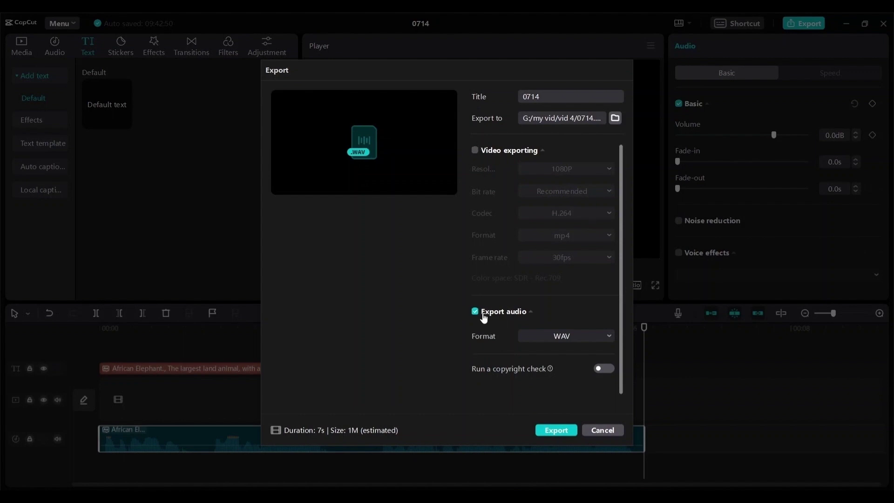
- Choose a new save folder and export project 0714 as a 7 s WAV audio file
{"action": "left_click", "coordinate": [616, 119]}
{"action": "left_click", "coordinate": [606, 319]}
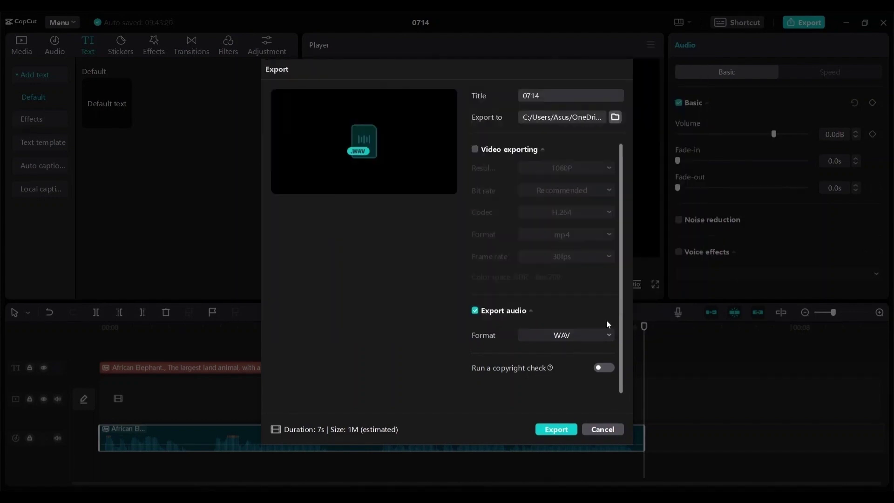
{"action": "left_click", "coordinate": [551, 429]}
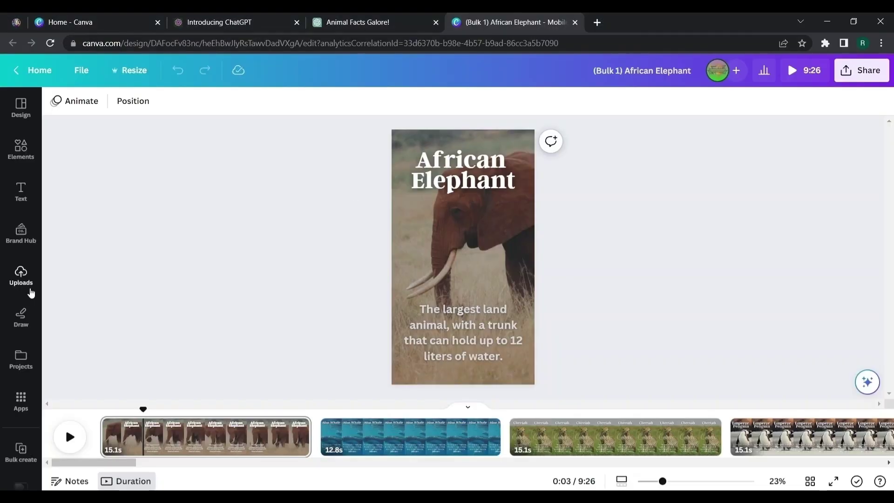
- Upload the 0714.WAV voiceover file to Canva's Uploads
{"action": "left_click", "coordinate": [27, 284]}
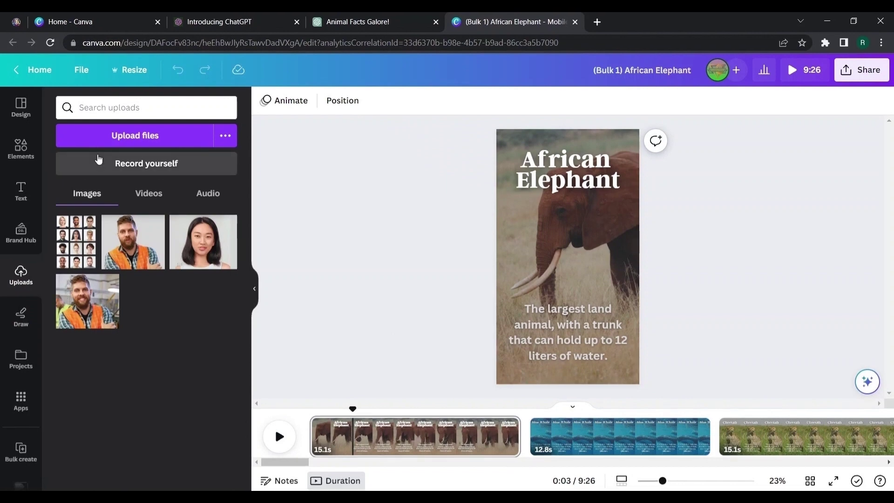
{"action": "left_click", "coordinate": [121, 138]}
{"action": "left_click", "coordinate": [348, 273]}
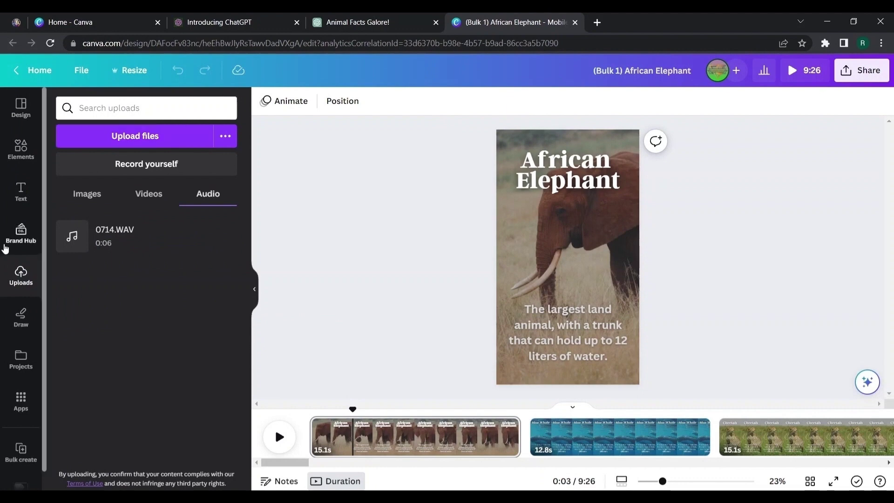
- Drop 0714.WAV onto the timeline under page 1 and play from the start
{"action": "mouse_move", "coordinate": [76, 242]}
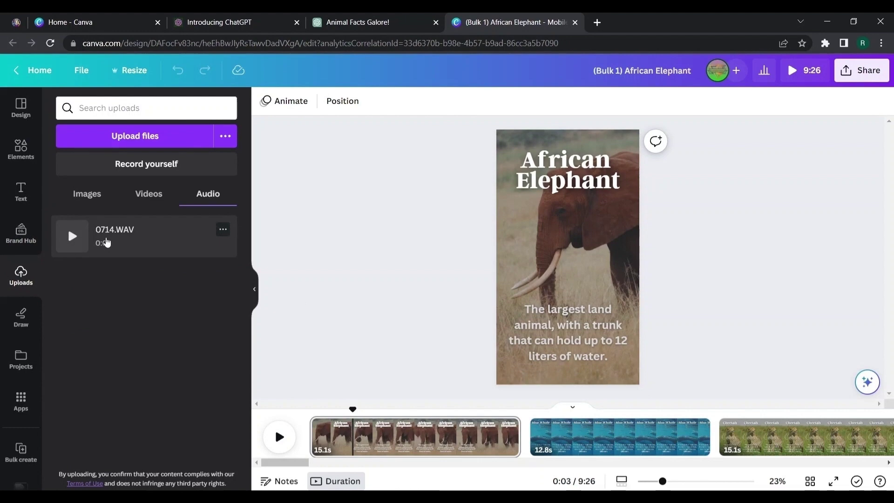
{"action": "left_click_drag", "start_coordinate": [106, 240], "coordinate": [385, 448]}
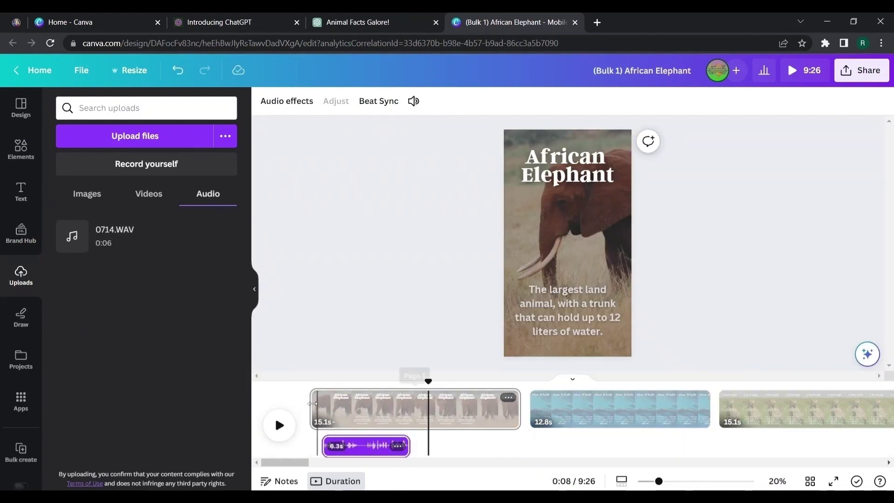
{"action": "left_click_drag", "start_coordinate": [427, 393], "coordinate": [300, 405]}
{"action": "left_click", "coordinate": [279, 425]}
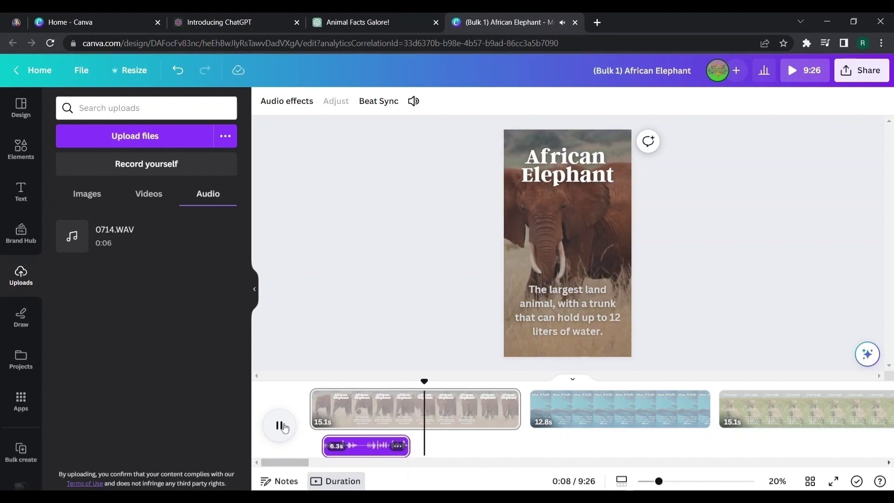
- Split the elephant voiceover clip at the 0:03 mark
{"action": "left_click", "coordinate": [279, 426]}
{"action": "left_click", "coordinate": [380, 442]}
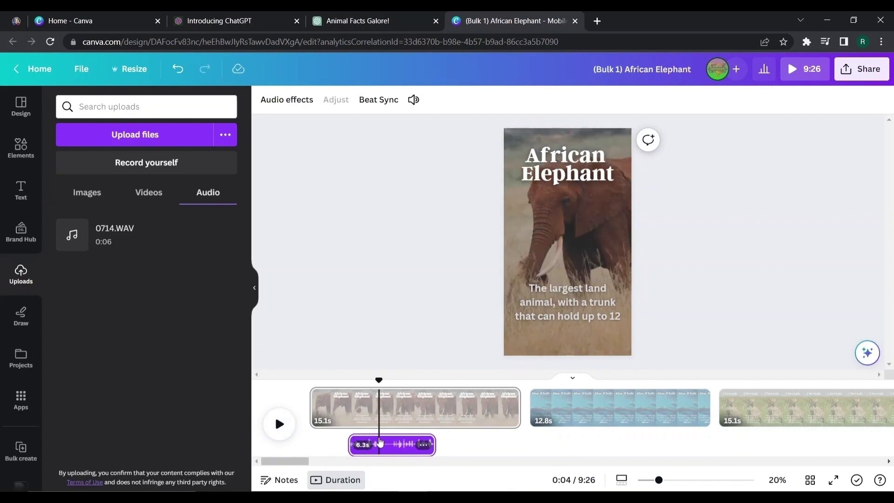
{"action": "mouse_move", "coordinate": [379, 381]}
{"action": "left_mouse_down"}
{"action": "mouse_move", "coordinate": [353, 381]}
{"action": "mouse_move", "coordinate": [362, 383]}
{"action": "left_mouse_up"}
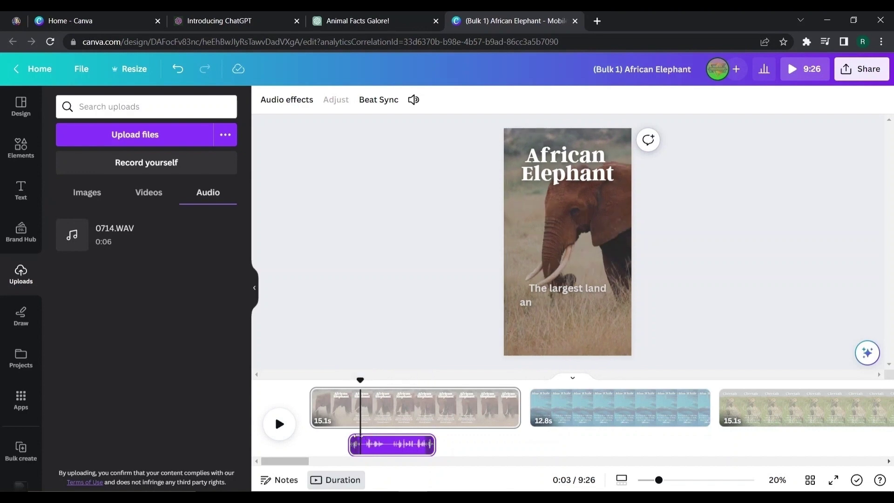
{"action": "right_click", "coordinate": [361, 442]}
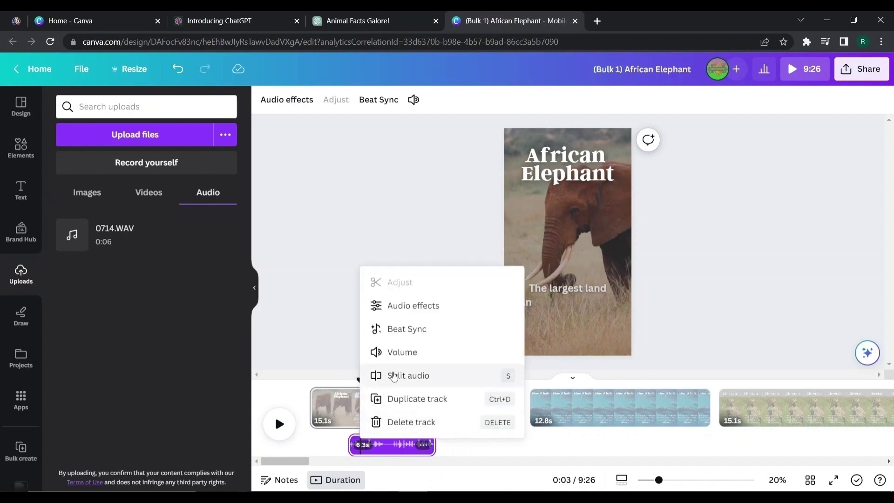
{"action": "left_click", "coordinate": [404, 376]}
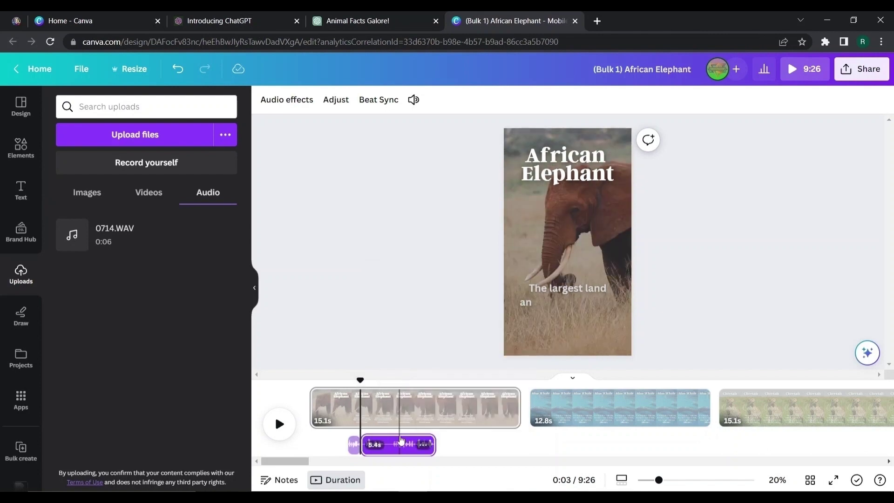
- Shift the second voiceover part slightly later and play back to check the pause
{"action": "left_click", "coordinate": [403, 445]}
{"action": "left_click_drag", "start_coordinate": [405, 449], "coordinate": [412, 449]}
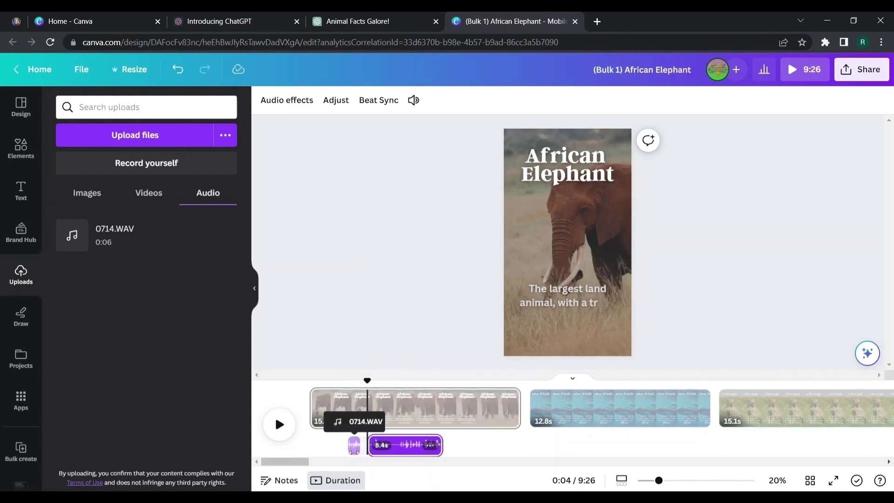
{"action": "left_click", "coordinate": [379, 335]}
{"action": "left_click", "coordinate": [280, 424]}
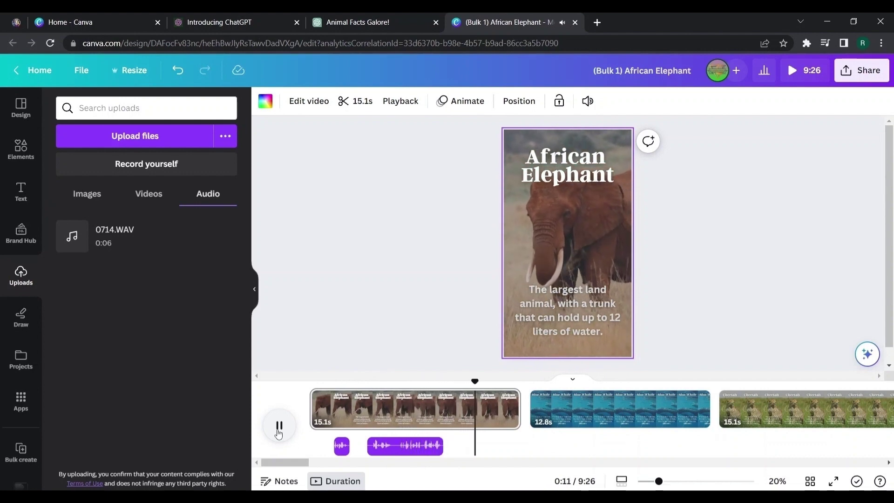
{"action": "left_click", "coordinate": [279, 426]}
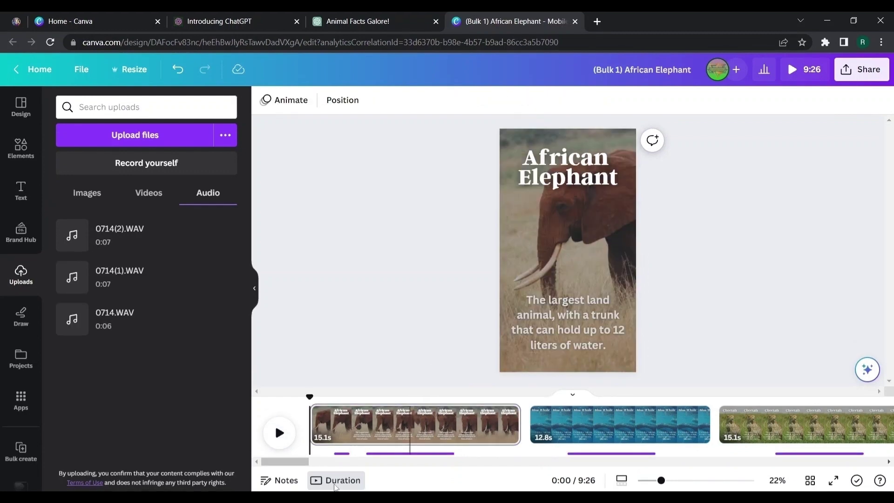
- Download all 40 pages as separate 1080p MP4 files via Share > Download
{"action": "left_click_drag", "start_coordinate": [290, 458], "coordinate": [268, 461]}
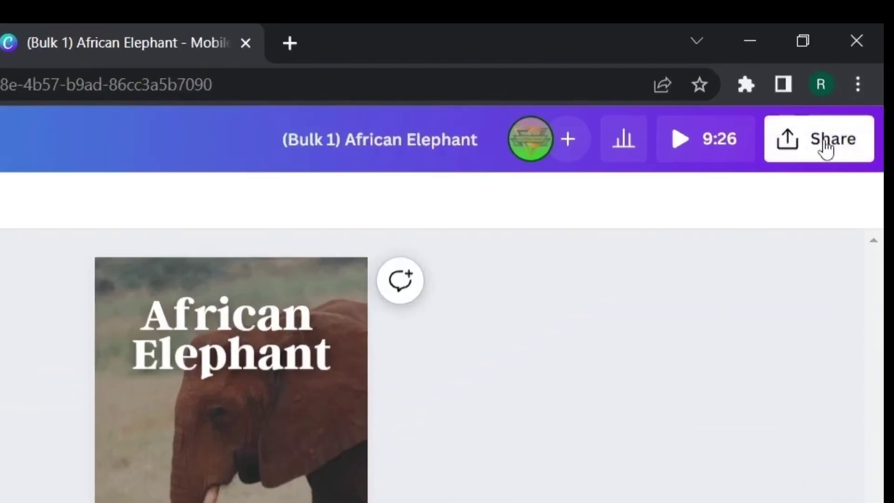
{"action": "left_click", "coordinate": [825, 148]}
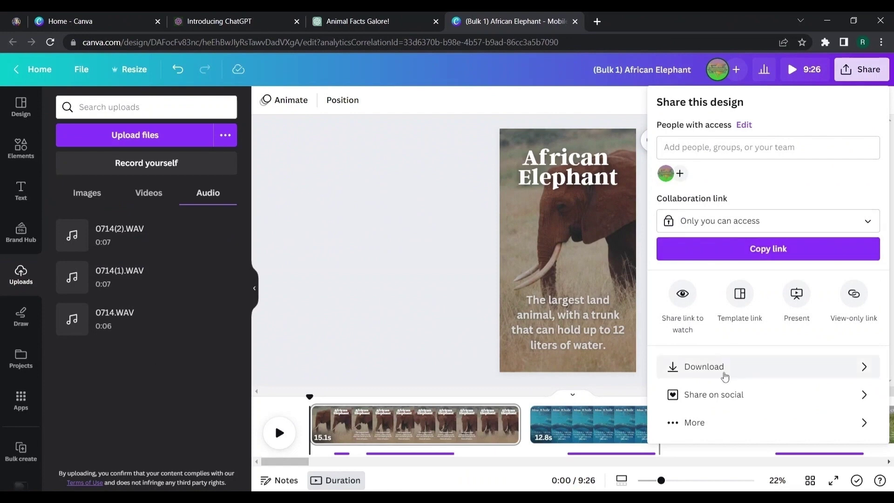
{"action": "left_click", "coordinate": [725, 375]}
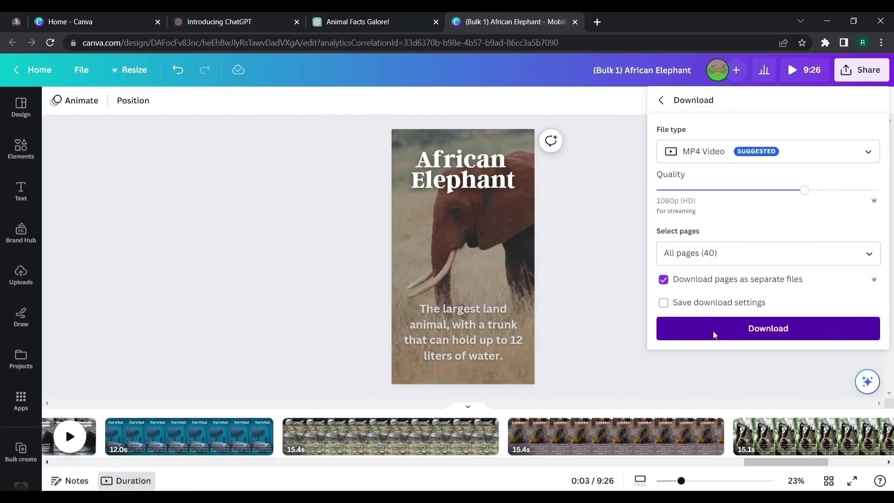
{"action": "left_click", "coordinate": [714, 333]}
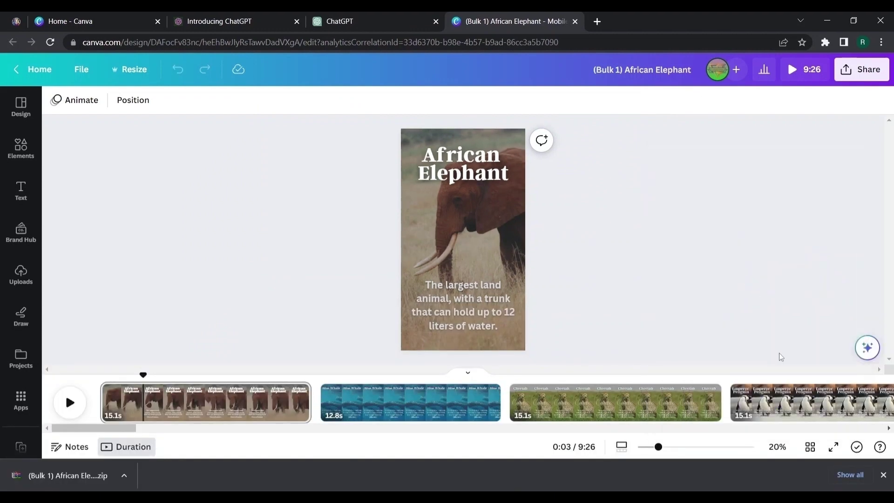
{"action": "left_click", "coordinate": [91, 476]}
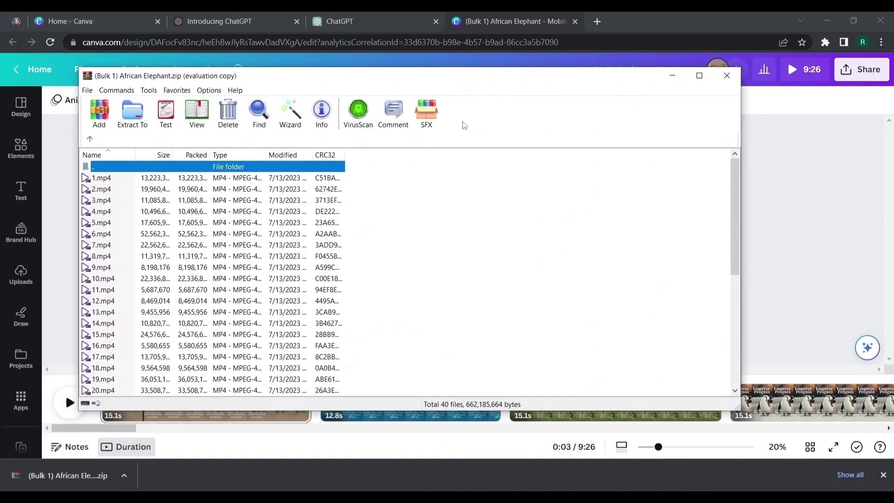
{"action": "scroll", "coordinate": [490, 218], "scroll_direction": "down", "scroll_amount": 7}
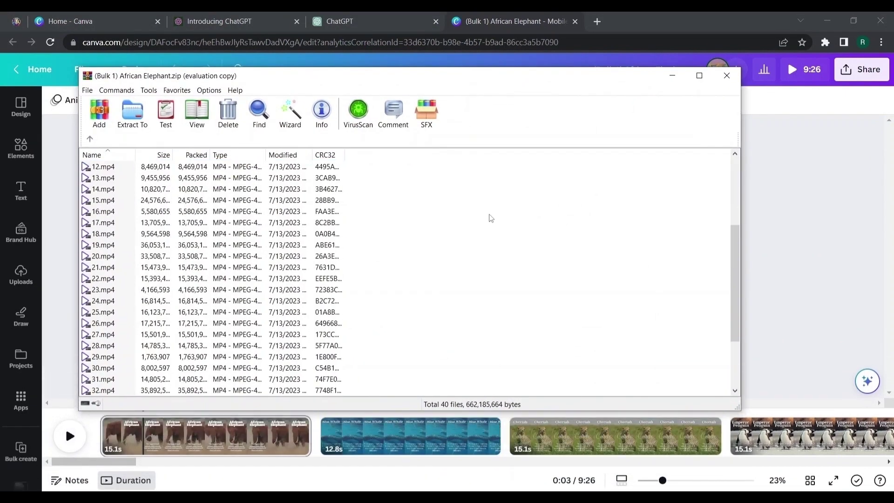
{"action": "scroll", "coordinate": [489, 216], "scroll_direction": "up", "scroll_amount": 7}
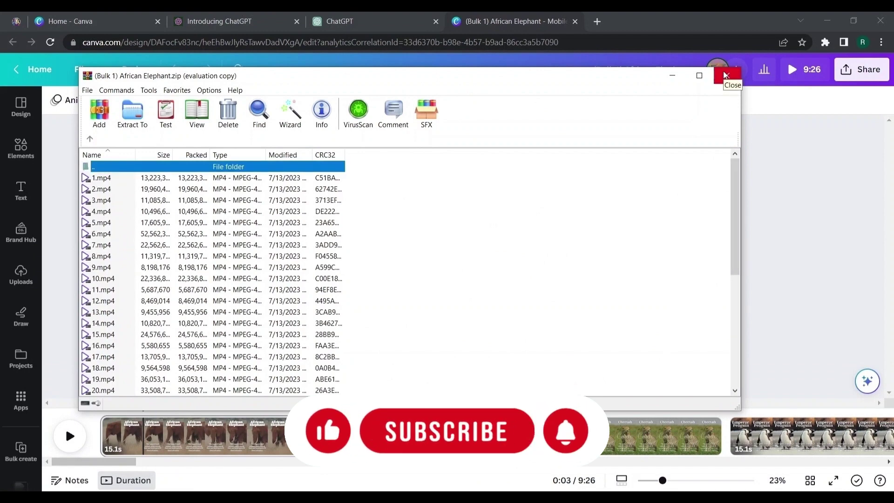
{"action": "left_click", "coordinate": [725, 75]}
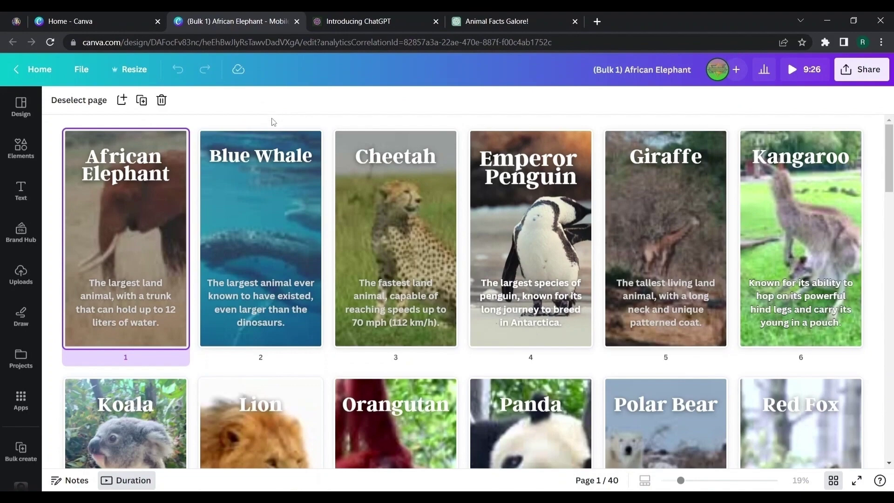
- Scroll the page grid from African Elephant down to Wolverine, then back up slightly
{"action": "scroll", "coordinate": [273, 122], "scroll_direction": "down", "scroll_amount": 6}
{"action": "scroll", "coordinate": [272, 125], "scroll_direction": "down", "scroll_amount": 10}
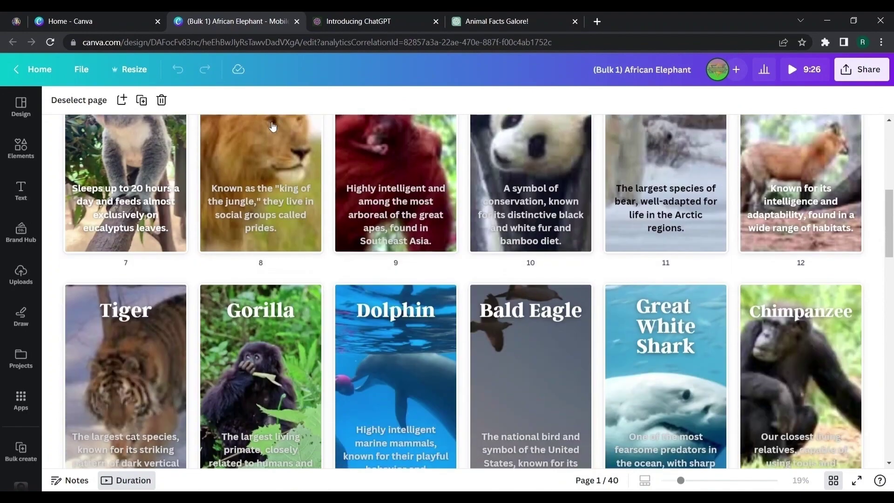
{"action": "scroll", "coordinate": [273, 126], "scroll_direction": "down", "scroll_amount": 10}
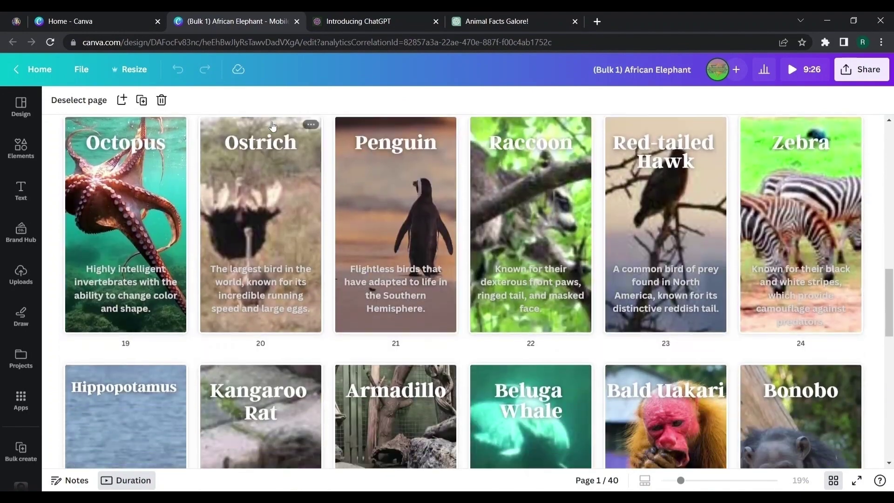
{"action": "scroll", "coordinate": [272, 126], "scroll_direction": "down", "scroll_amount": 5}
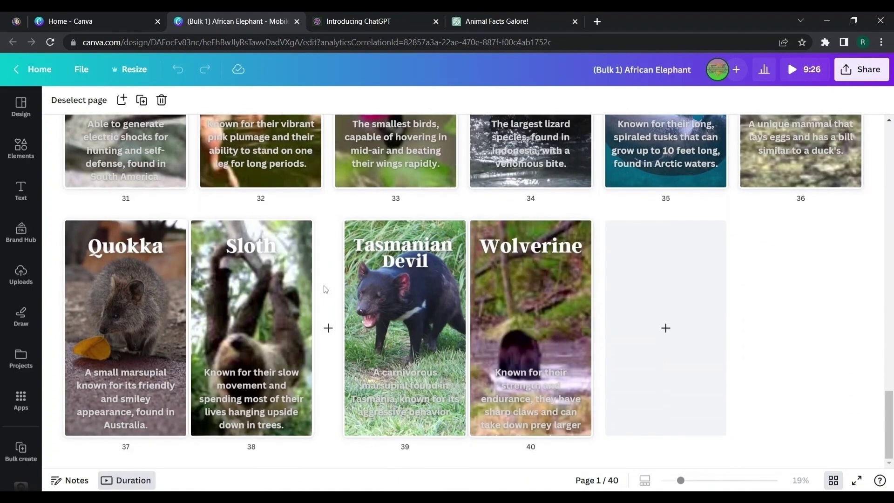
{"action": "scroll", "coordinate": [325, 290], "scroll_direction": "up", "scroll_amount": 20}
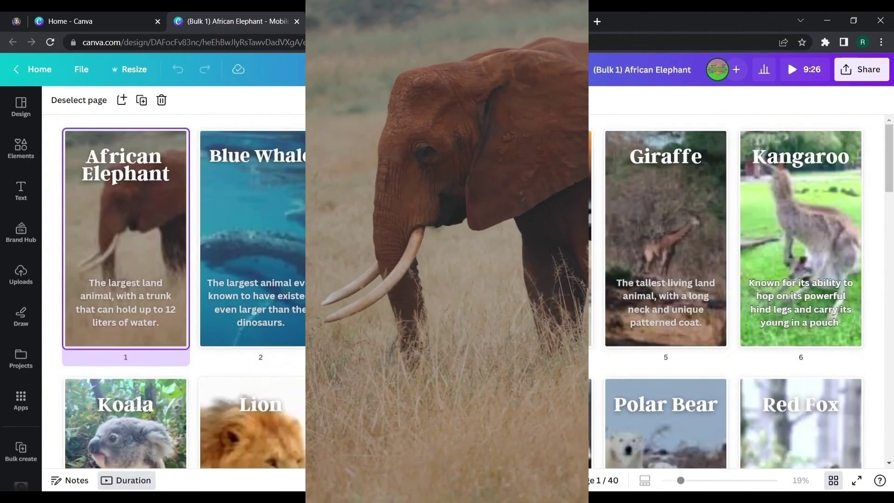